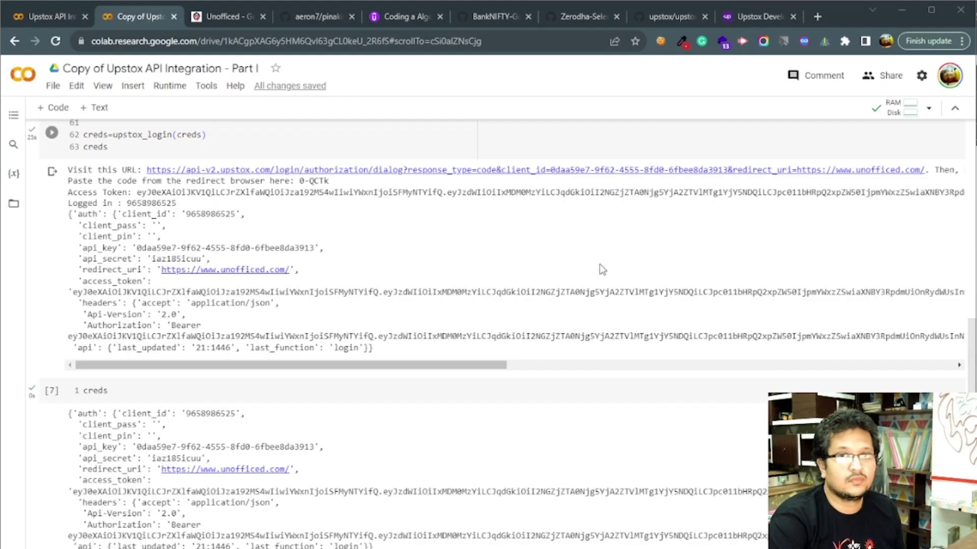
scroll(598, 264, "down", 2)
scroll(343, 314, "down", 1)
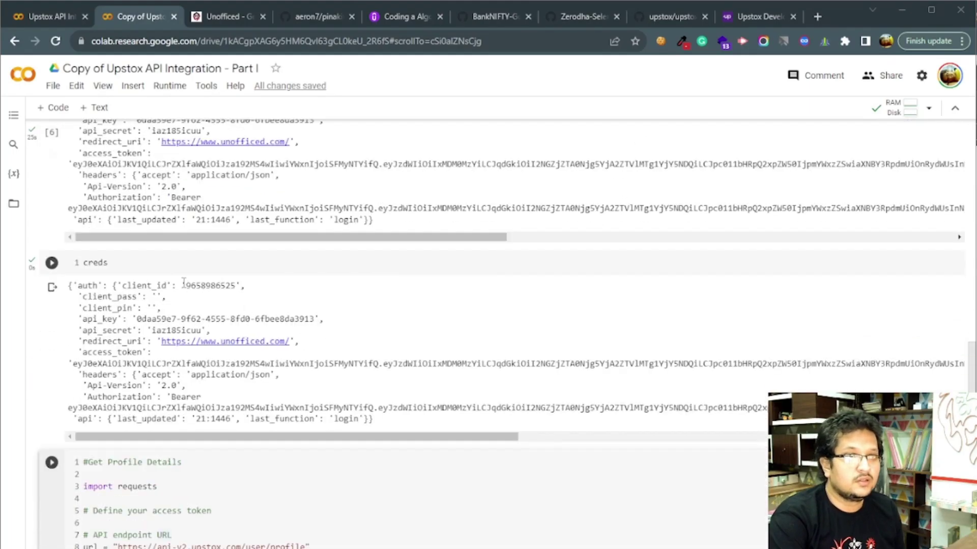
Add a code cell below the creds cell, then clear it and delete it
left_click(184, 263)
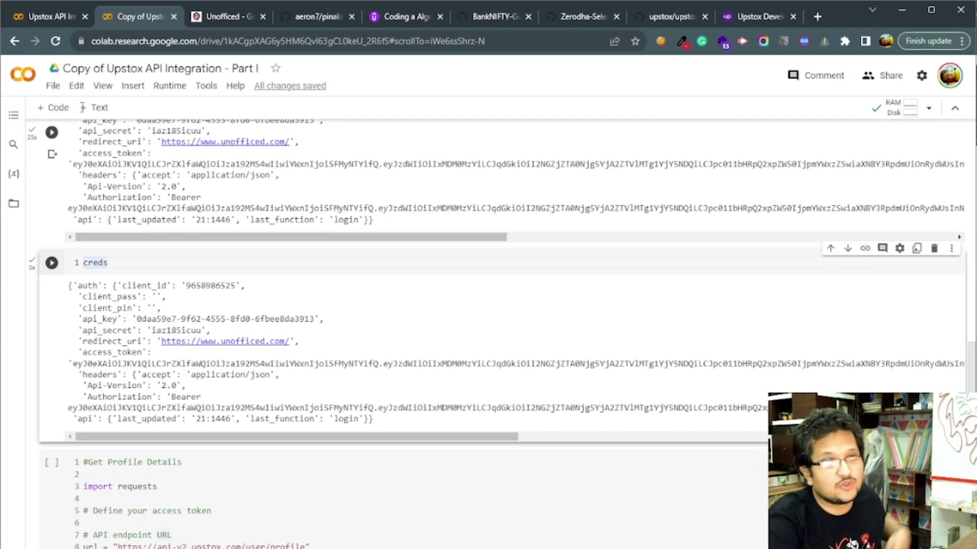
left_click(65, 107)
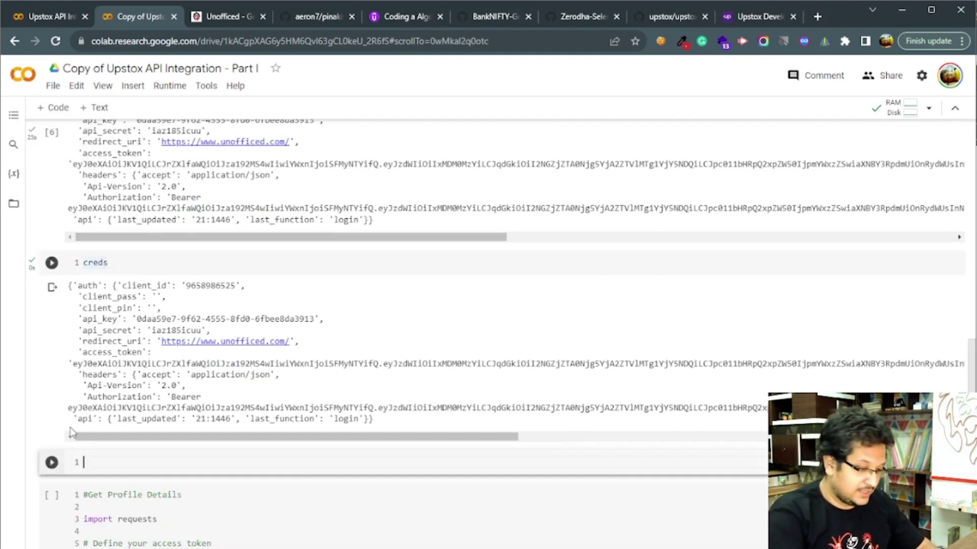
type("im")
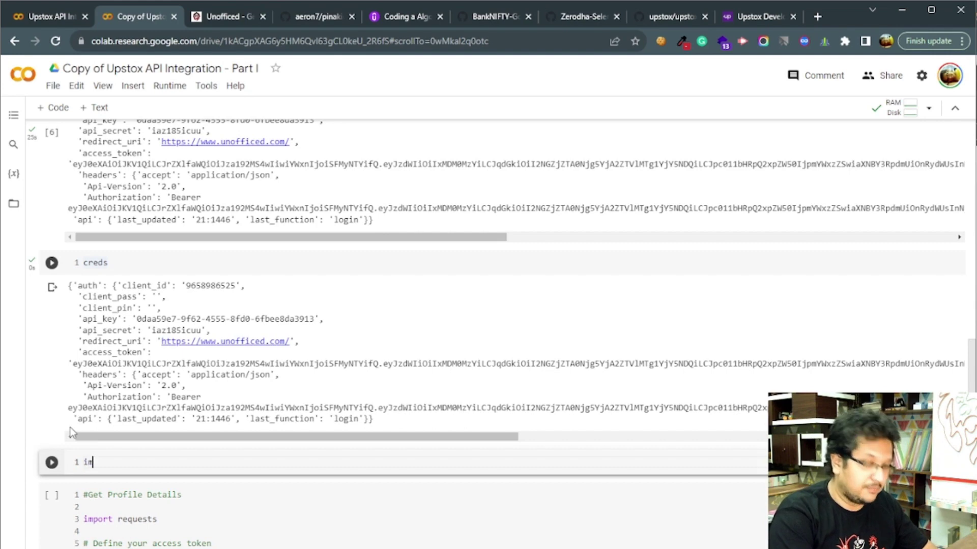
type("port pandas")
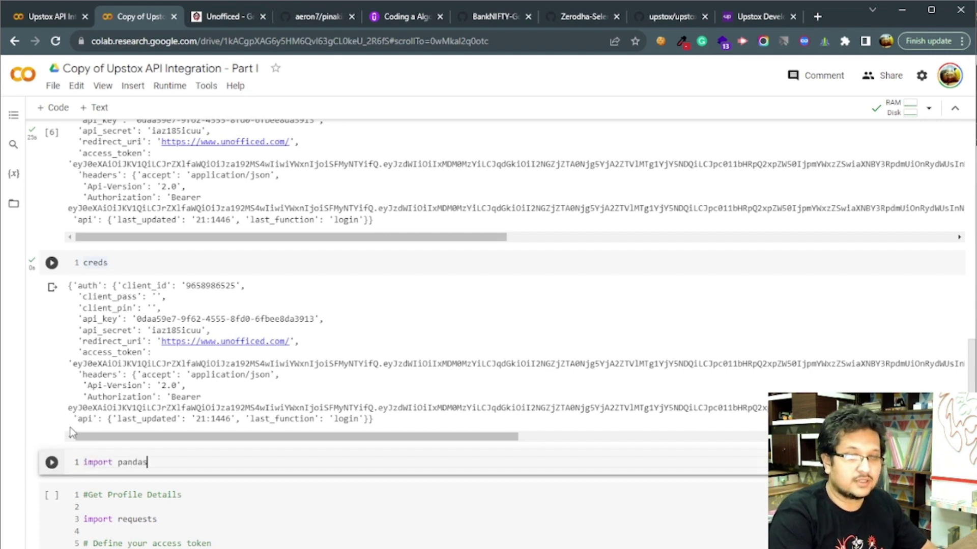
key("ctrl+a")
key("BackSpace")
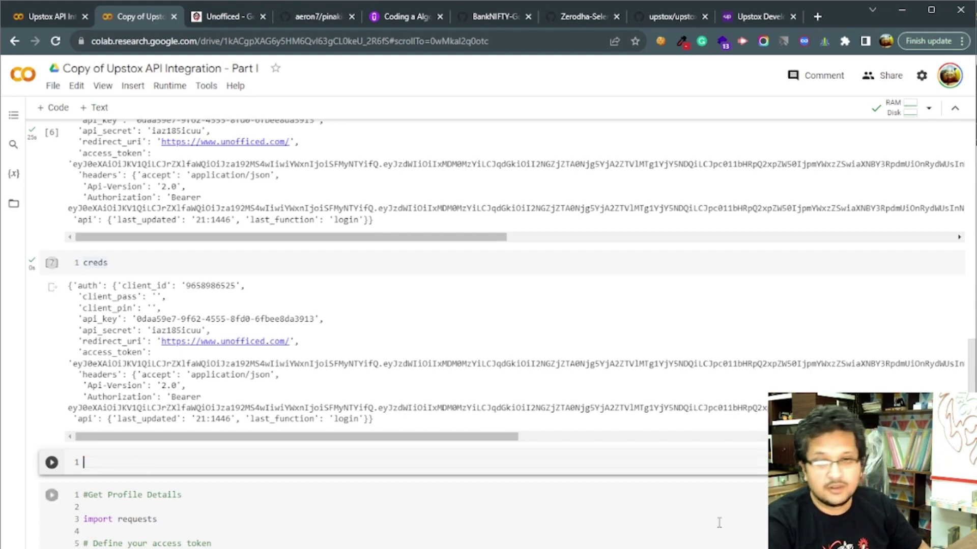
key("ctrl+m")
key("d")
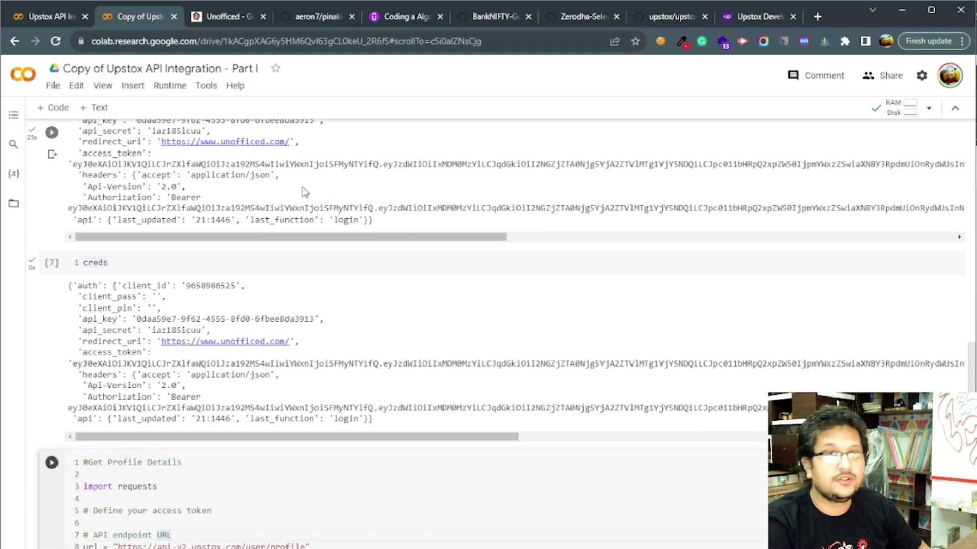
Remove the 'Copy of' prefix from the notebook title and change it to Part II
left_click(52, 85)
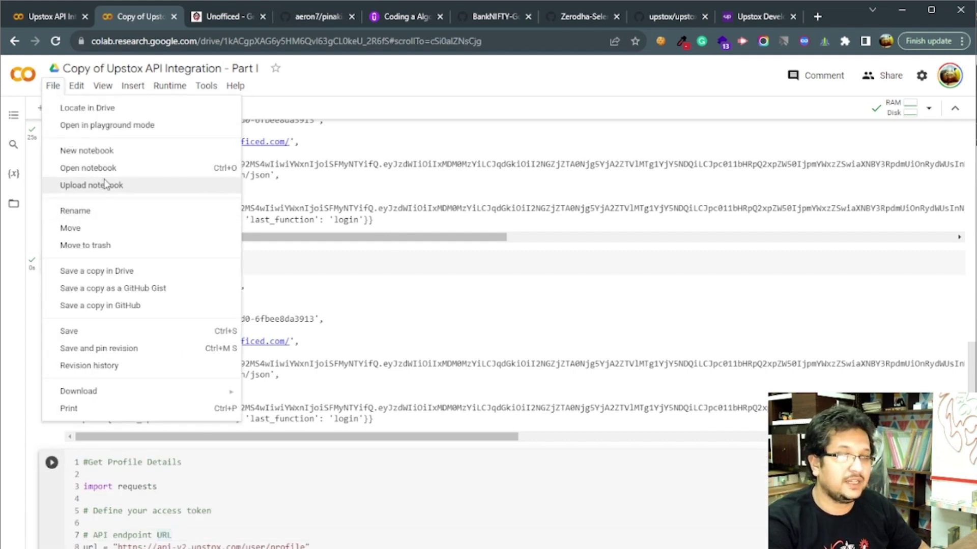
key("Escape")
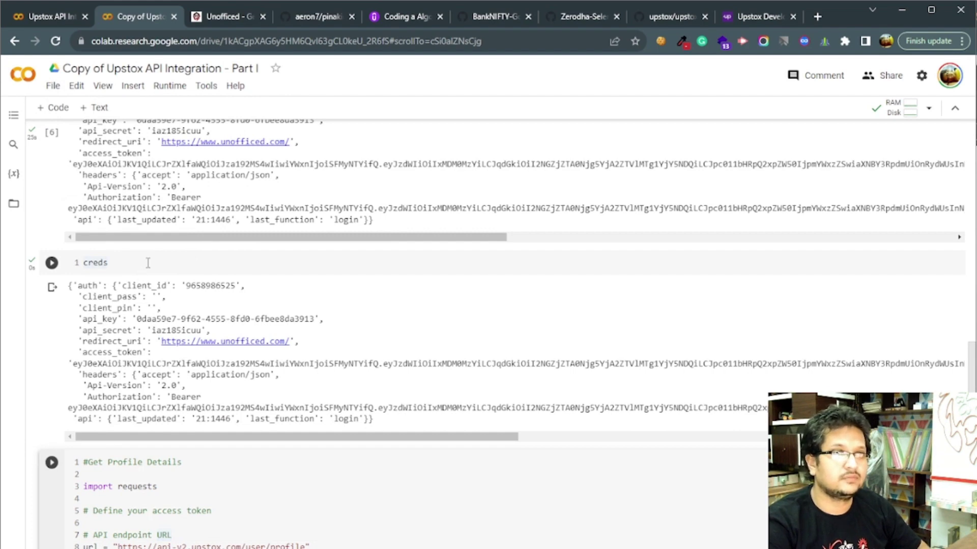
left_click(109, 70)
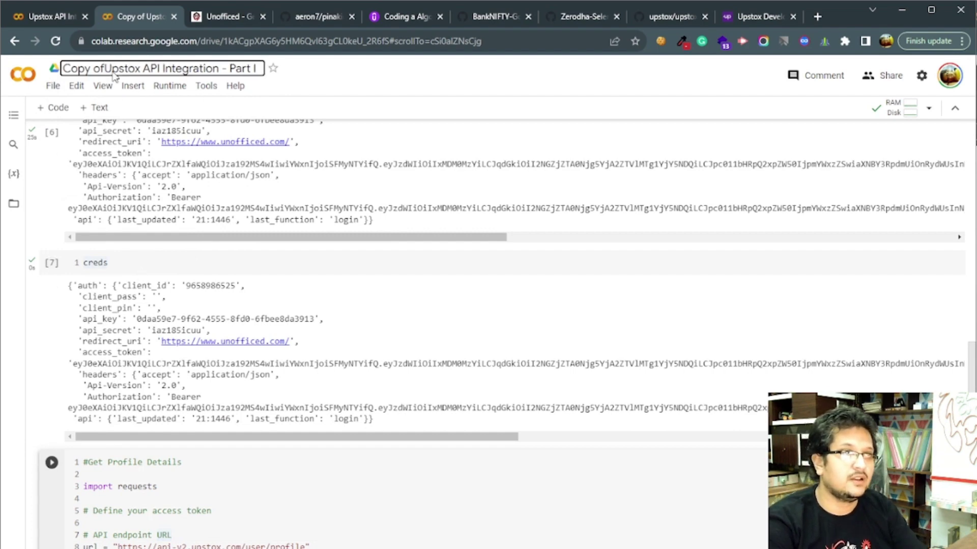
left_click(126, 25)
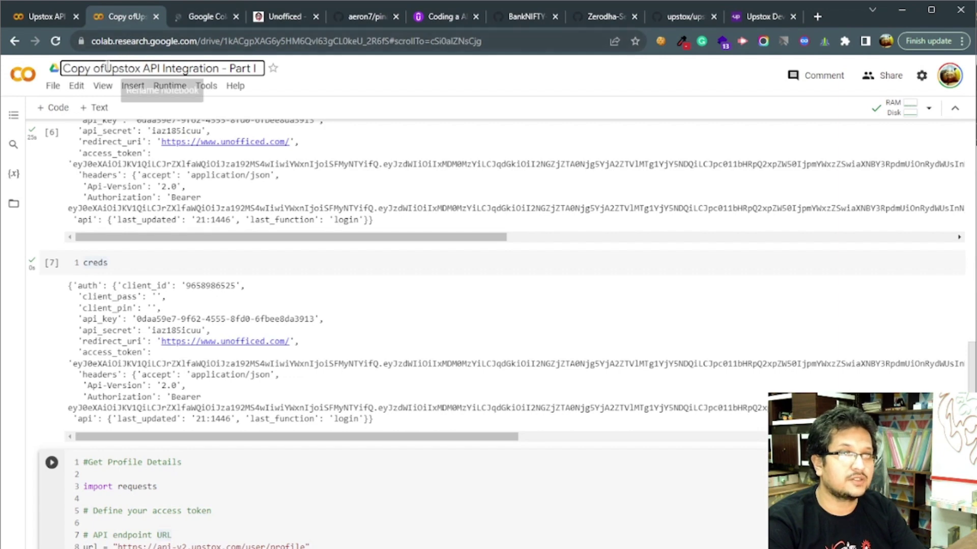
key("BackSpace")
key("BackSpace")
key("BackSpace")
key("BackSpace")
key("BackSpace")
key("BackSpace")
key("BackSpace")
key("BackSpace")
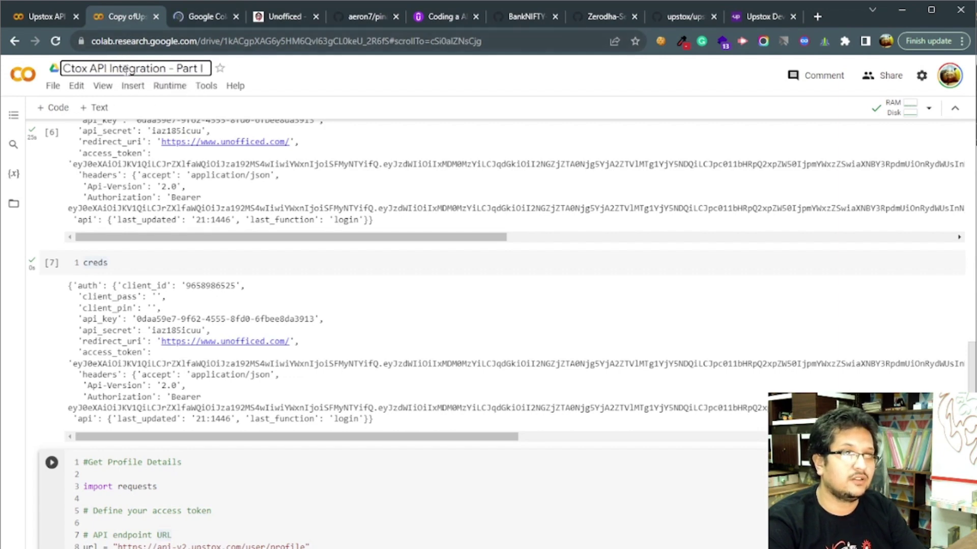
key("BackSpace")
type("Up")
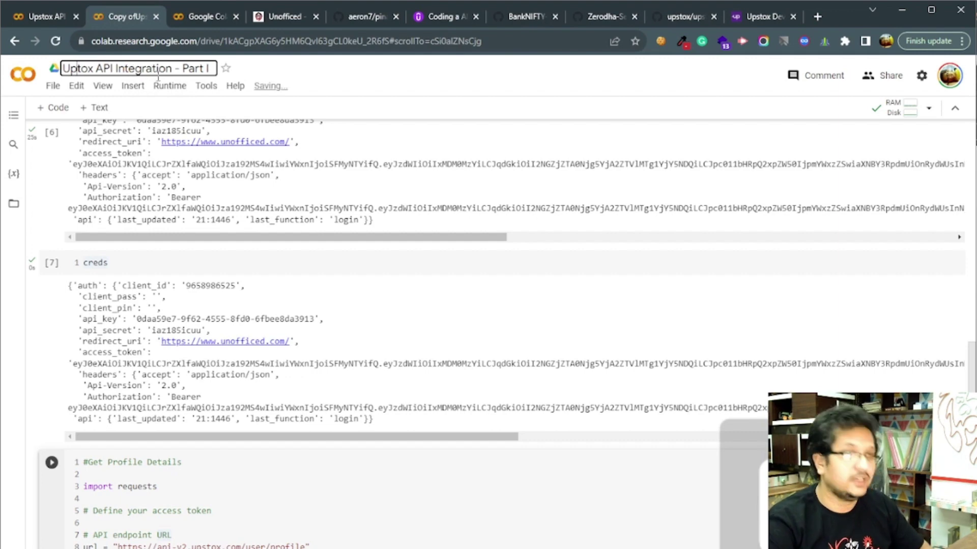
type("s")
left_click(219, 68)
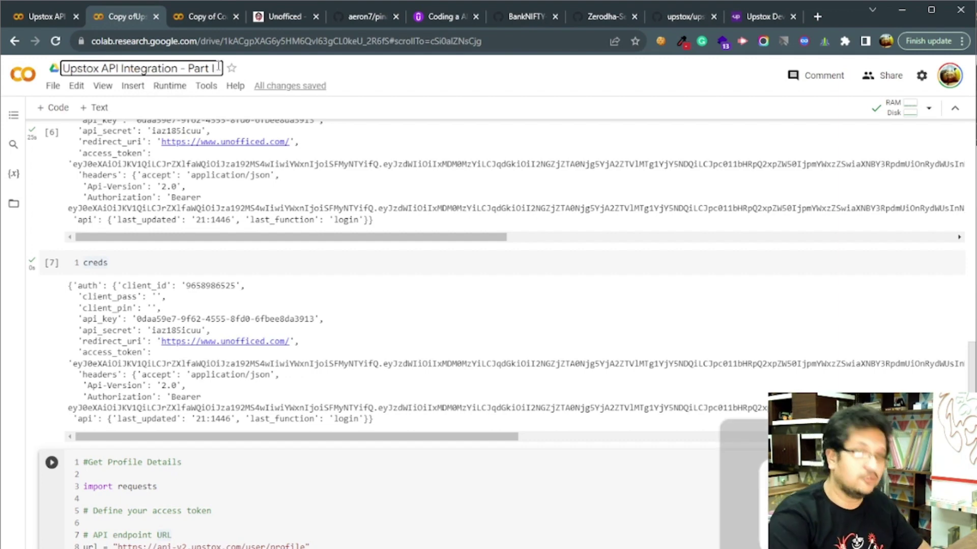
type("I")
Commit the Part II title and delete the cells below the creds cell
left_click(389, 496)
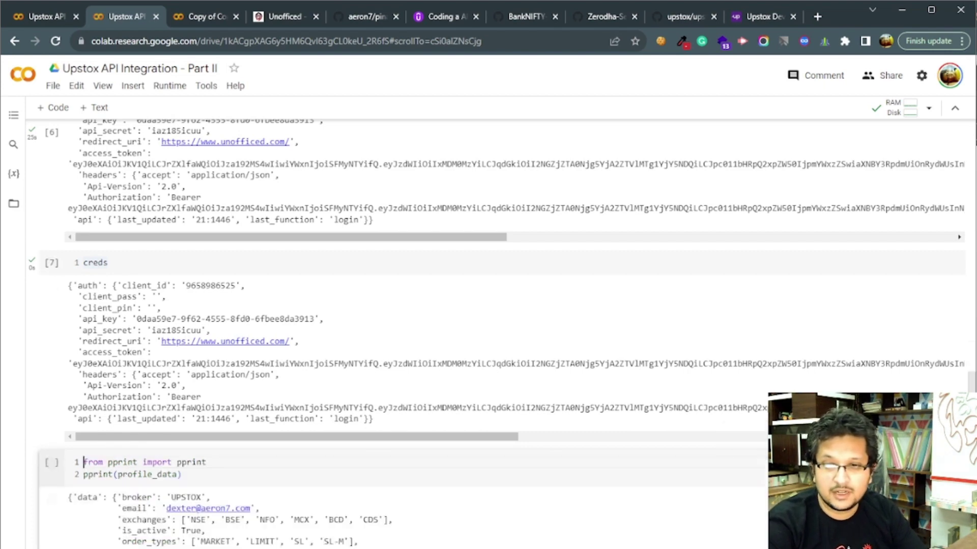
key("ctrl+m")
key("d")
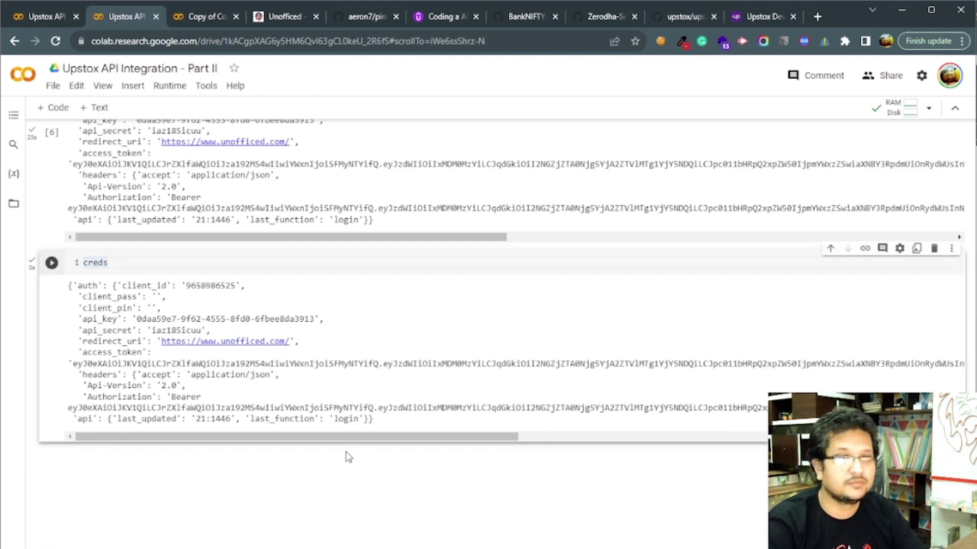
scroll(347, 457, "up", 2)
scroll(345, 454, "up", 8)
scroll(336, 428, "up", 5)
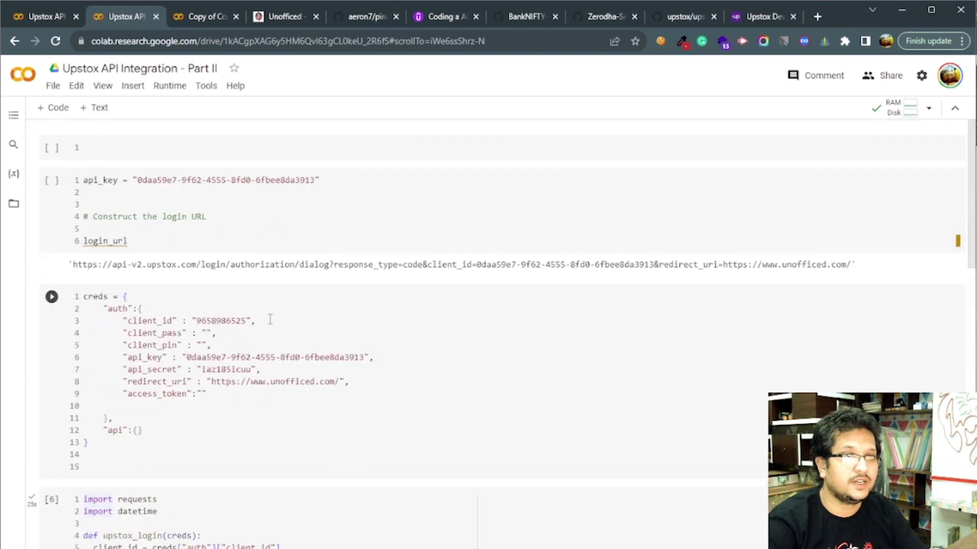
Delete the empty top cell and the login_url cell, and trim the creds cell's trailing blank lines
left_click(286, 313)
left_click(329, 143)
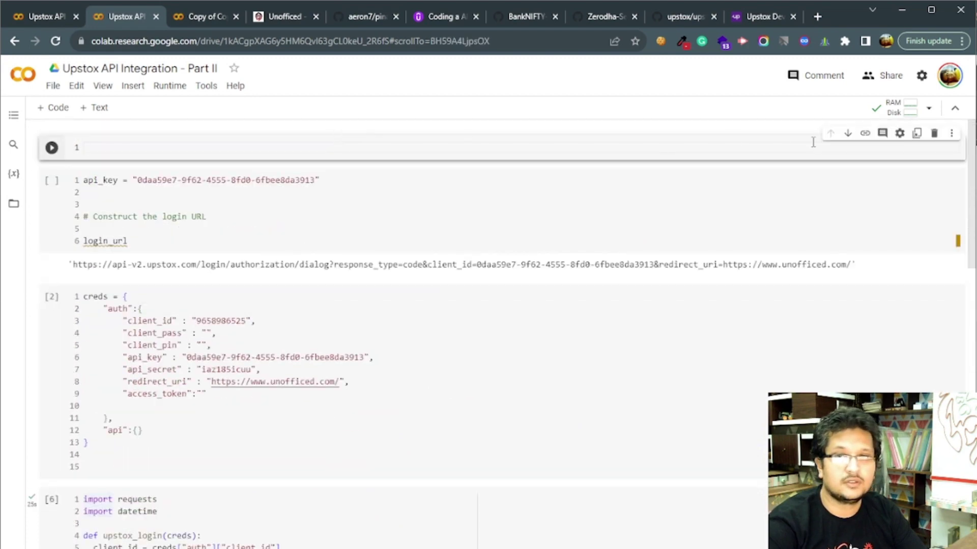
left_click(937, 134)
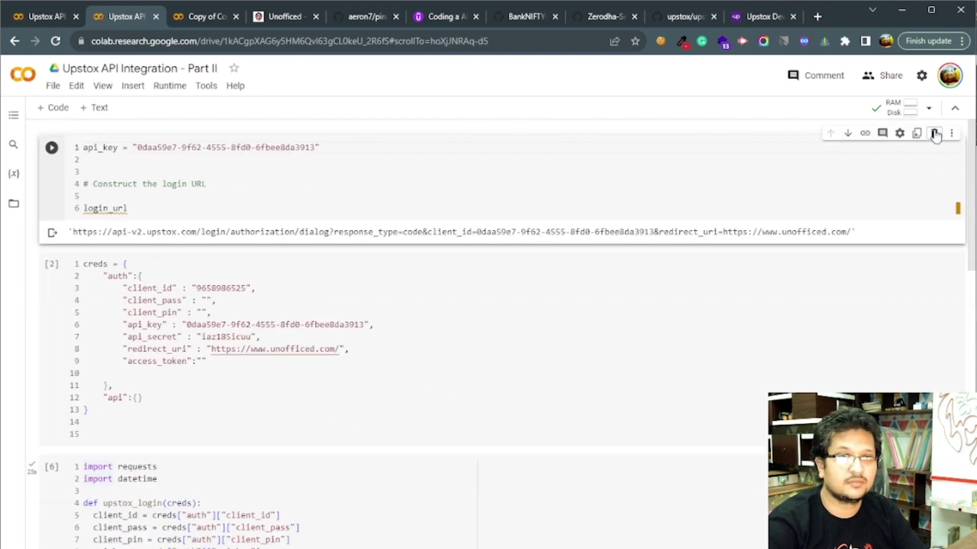
left_click(937, 134)
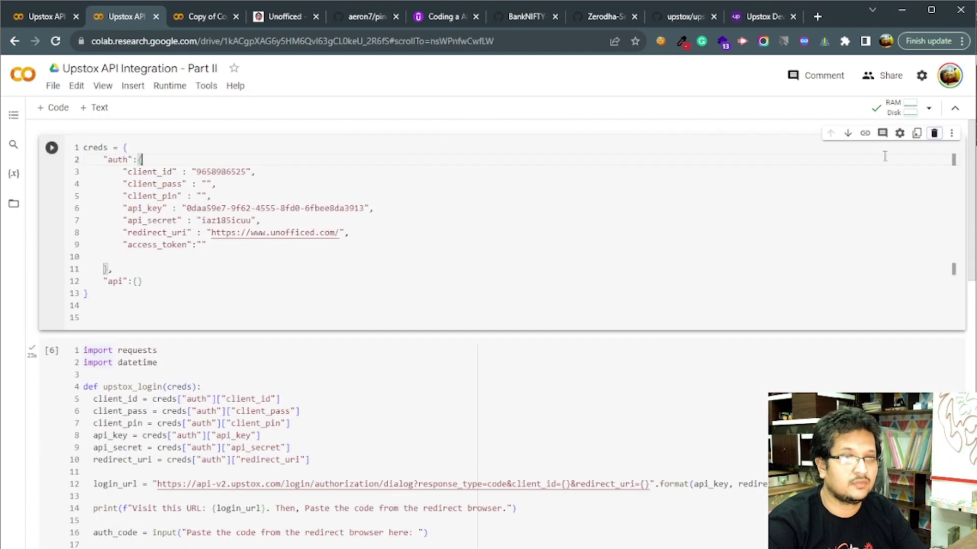
left_click(262, 296)
key("Delete")
key("Delete")
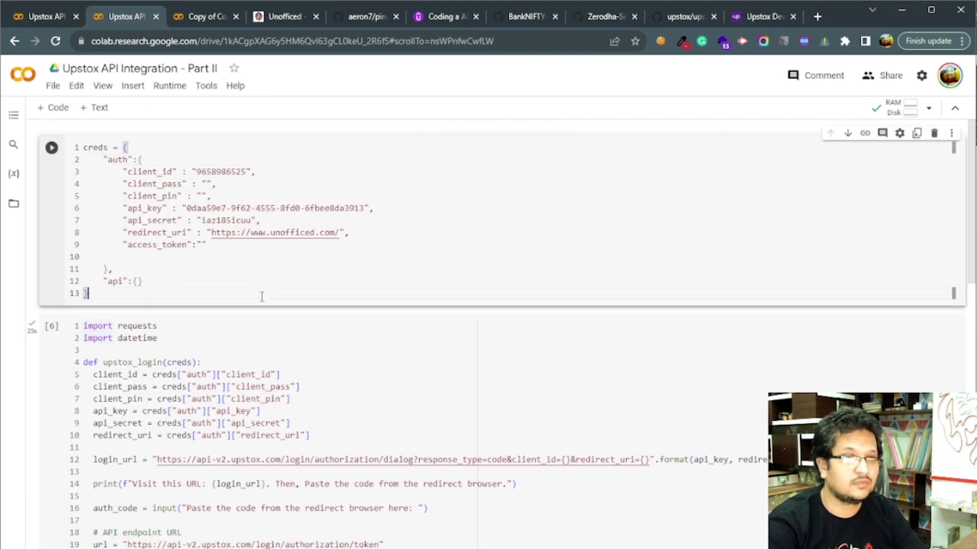
scroll(263, 305, "down", 4)
scroll(260, 321, "down", 5)
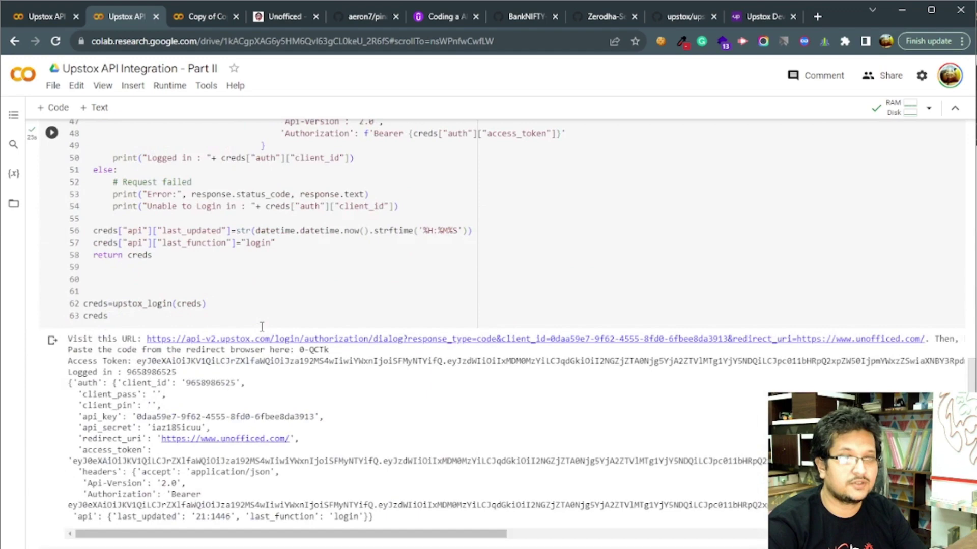
scroll(244, 329, "down", 2)
scroll(228, 339, "up", 2)
scroll(228, 338, "up", 2)
scroll(228, 339, "up", 5)
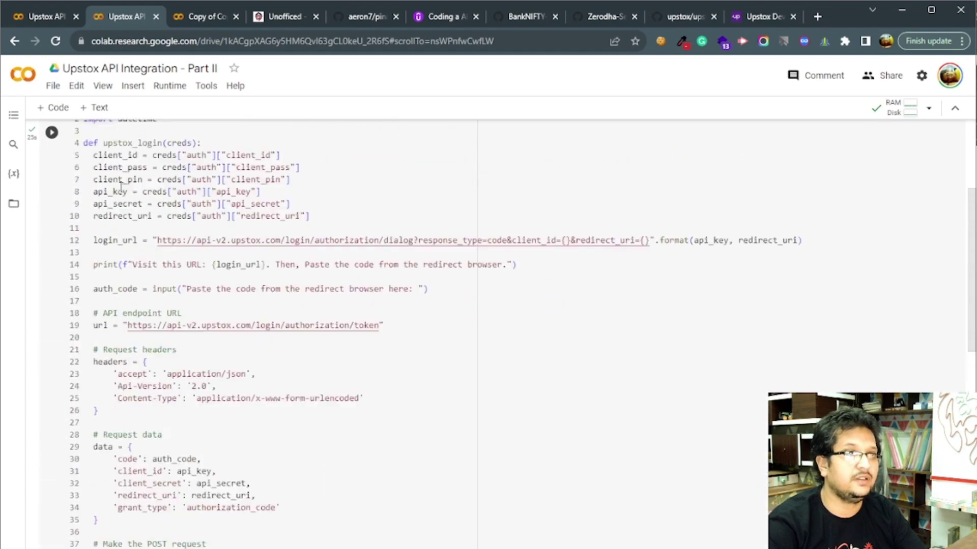
scroll(153, 229, "up", 3)
Save a copy of the notebook as a GitHub Gist and return to Part II
left_click(52, 87)
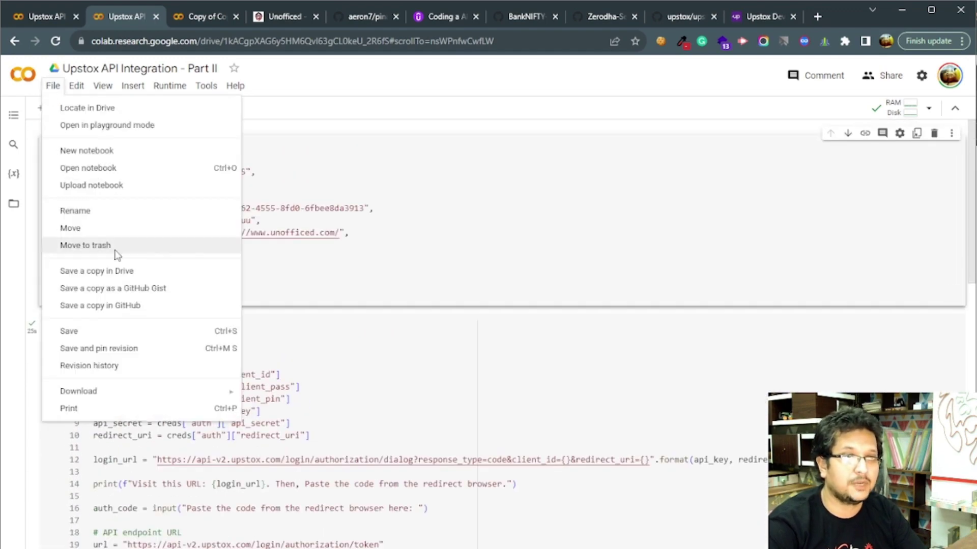
left_click(135, 295)
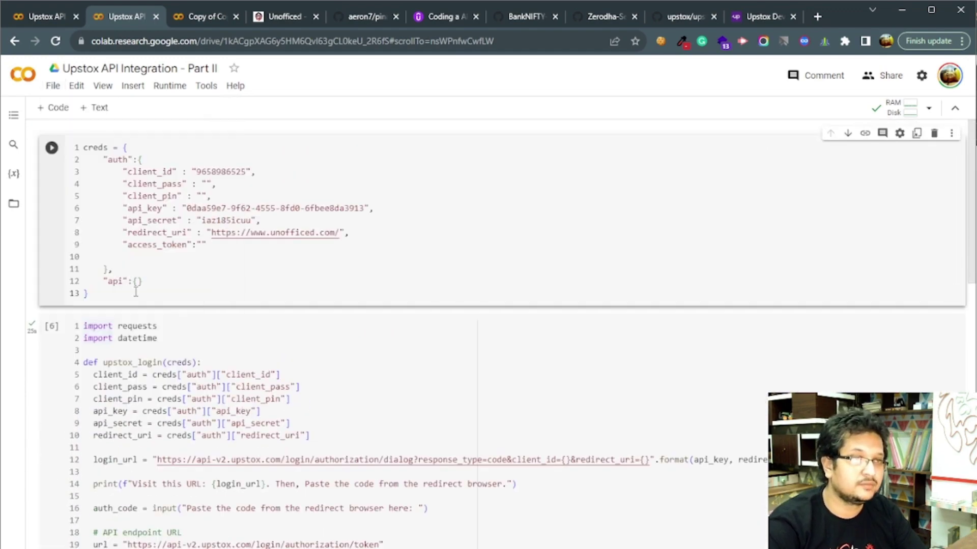
left_click(54, 86)
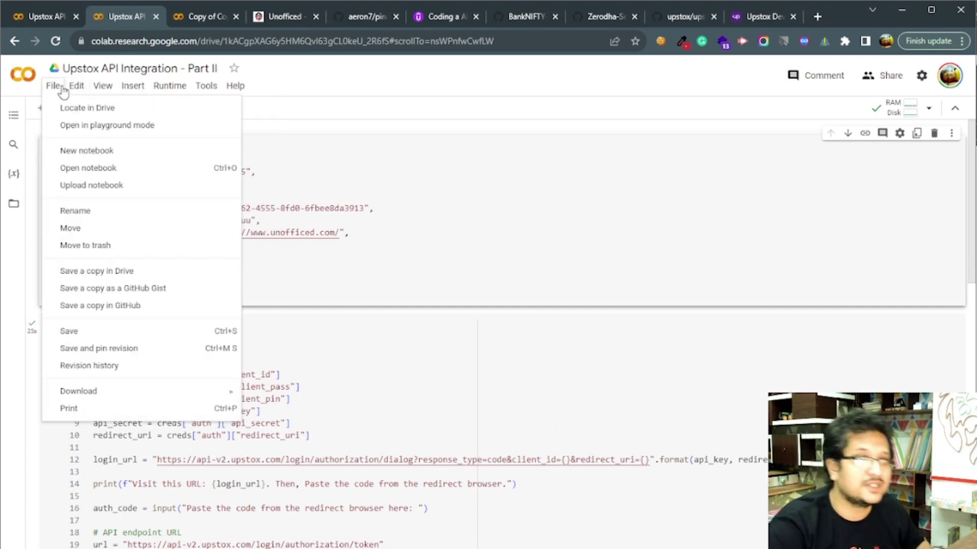
left_click(108, 288)
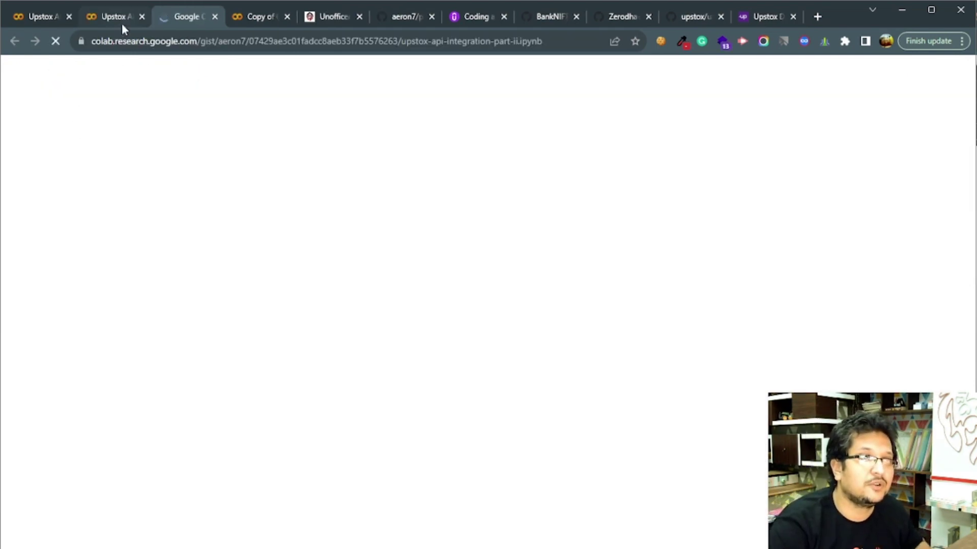
left_click(121, 24)
Set up a GitHub copy targeting the pinakin_upstox_api repository
left_click(54, 86)
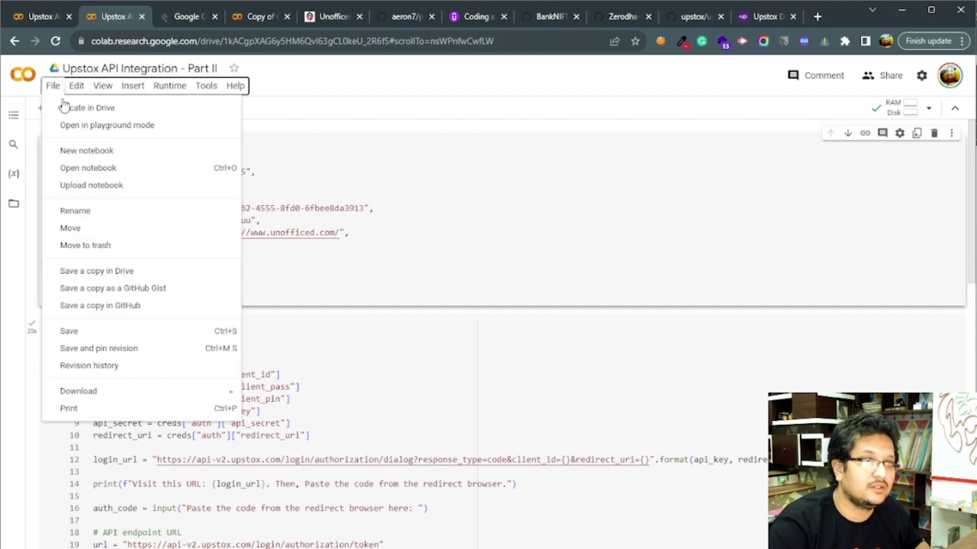
left_click(103, 305)
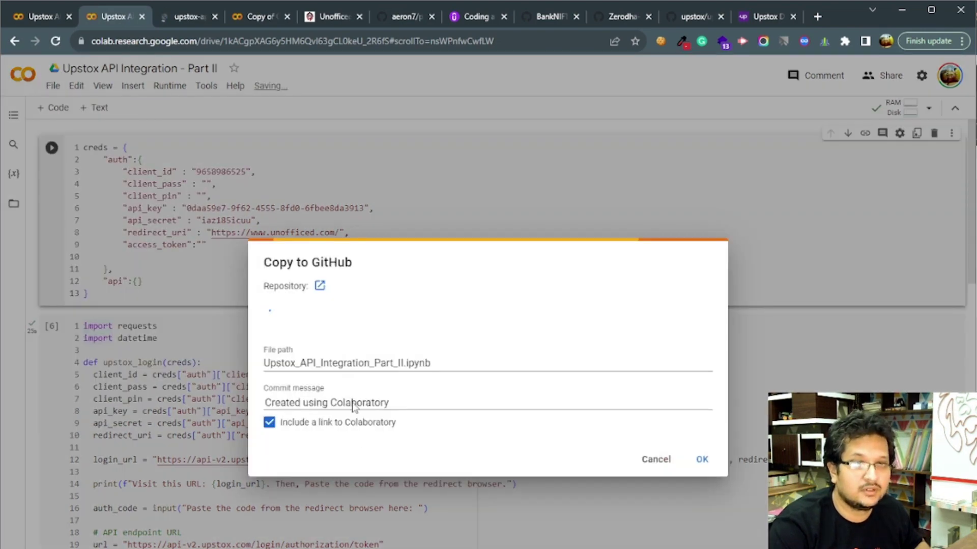
left_click(340, 306)
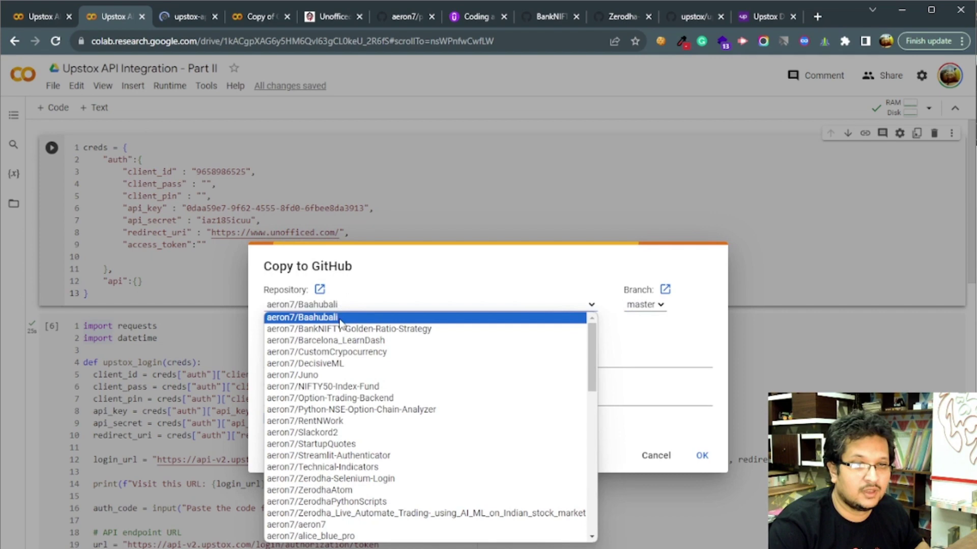
scroll(351, 389, "down", 3)
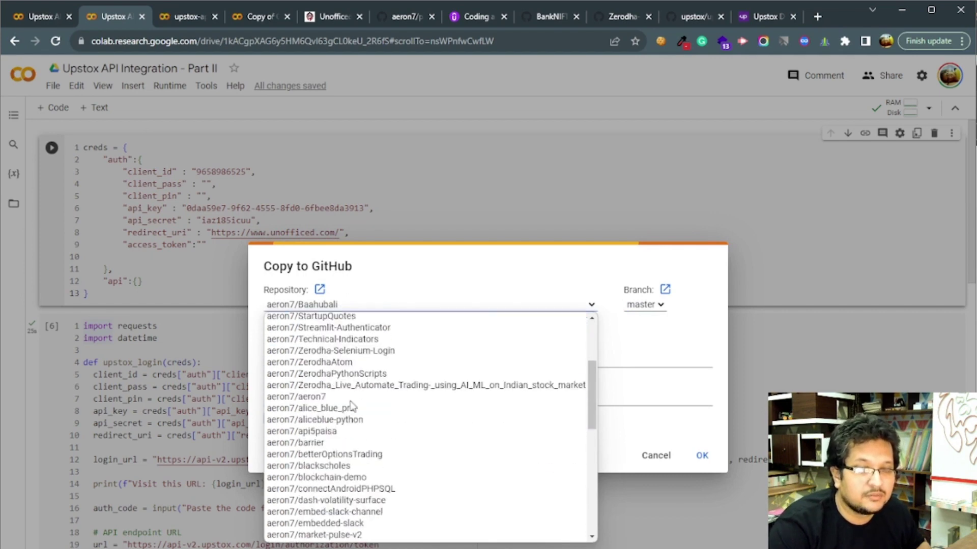
scroll(351, 405, "up", 3)
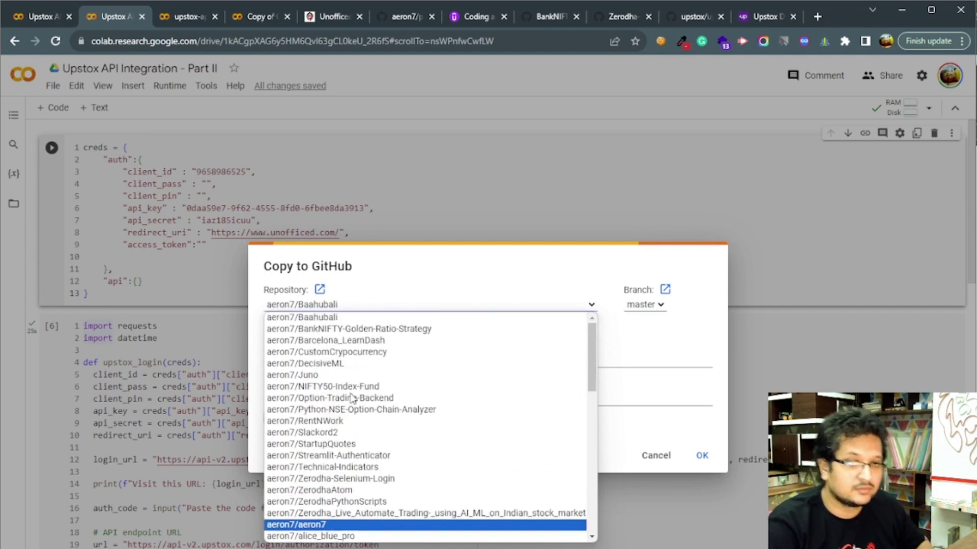
scroll(351, 399, "down", 3)
scroll(351, 401, "down", 5)
scroll(353, 404, "down", 1)
scroll(353, 404, "down", 2)
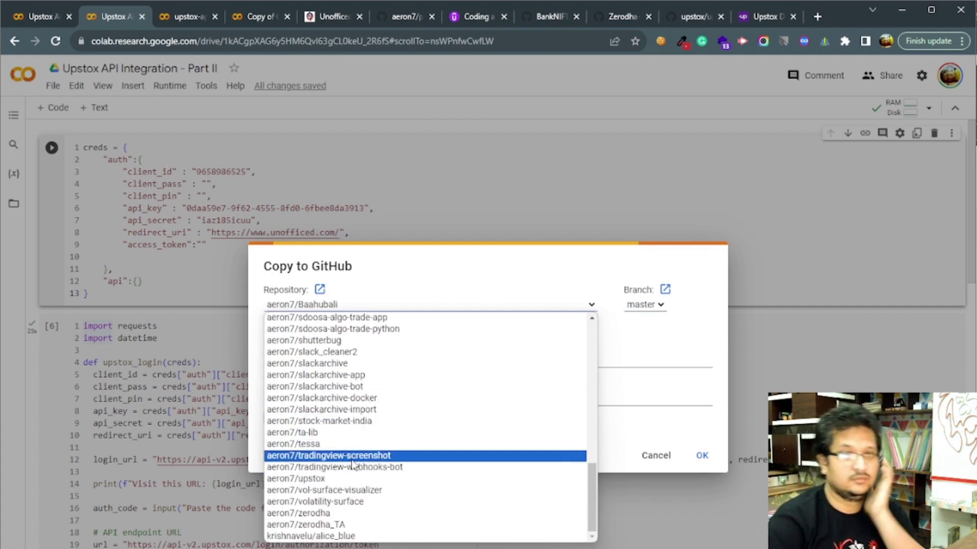
scroll(352, 458, "up", 6)
scroll(352, 460, "down", 2)
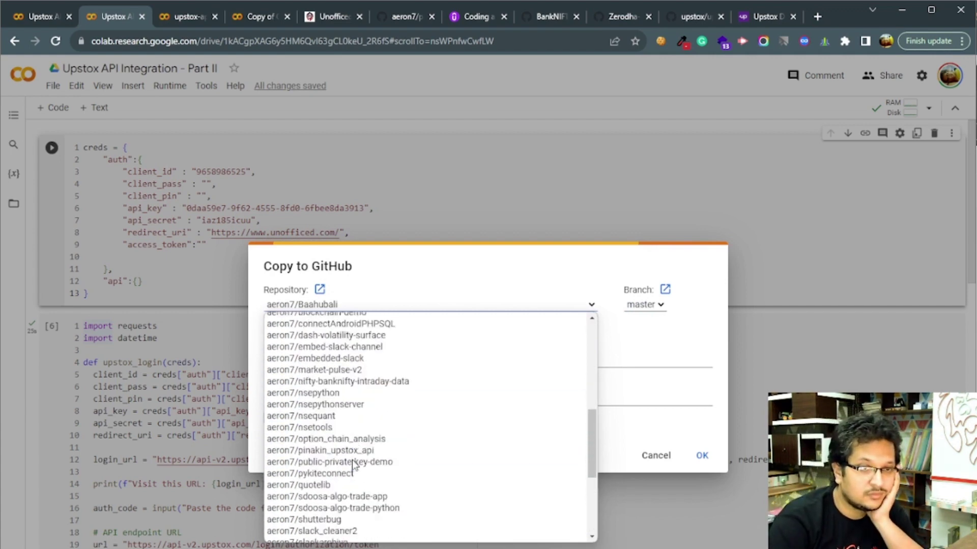
scroll(352, 459, "down", 2)
left_click(347, 404)
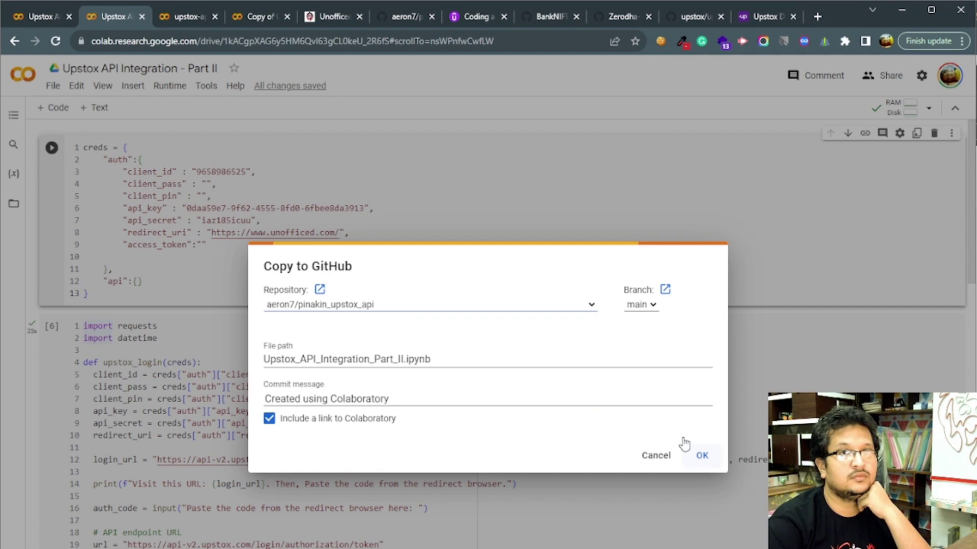
left_click(692, 17)
scroll(483, 207, "up", 5)
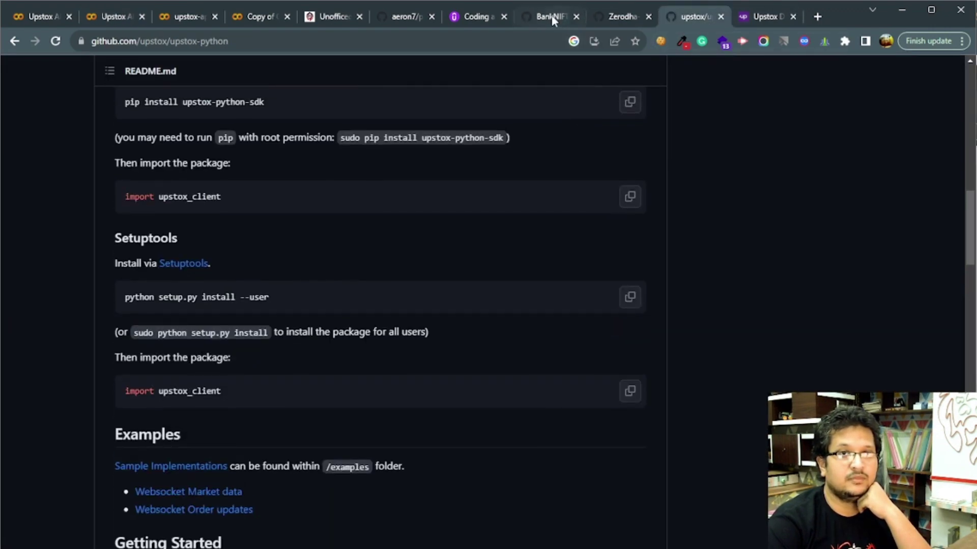
left_click(553, 17)
left_click(385, 19)
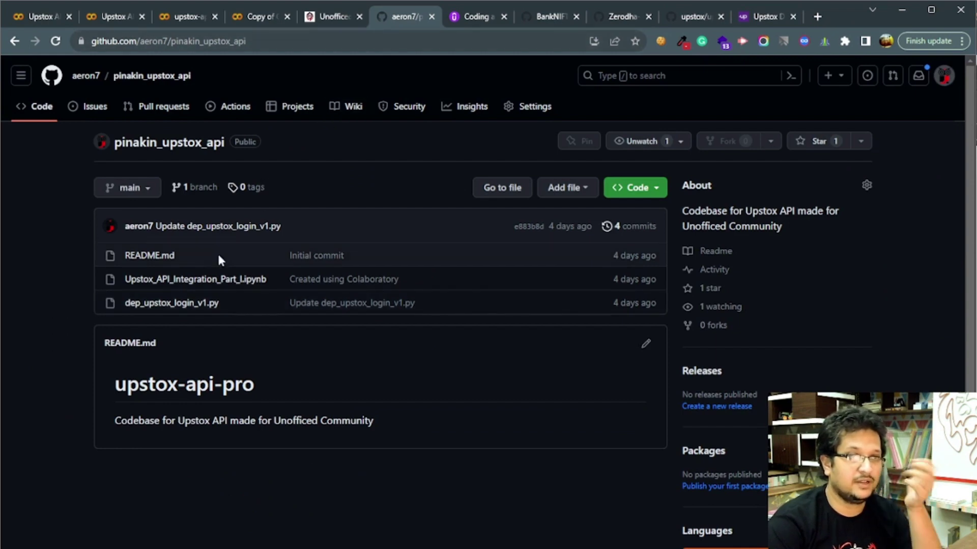
left_click(115, 16)
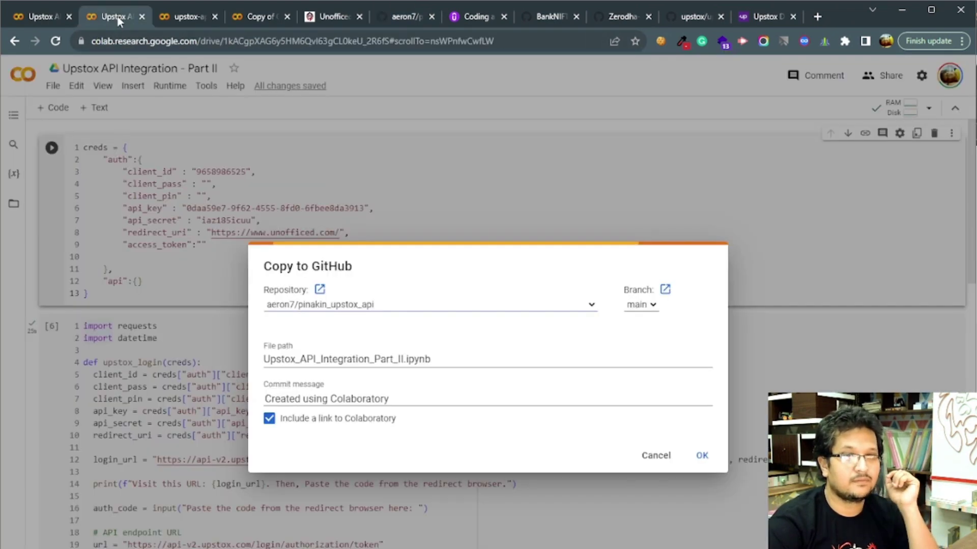
Confirm the GitHub commit and switch to the upstox-api-integration-part-ii.ipynb gist notebook
left_click(704, 455)
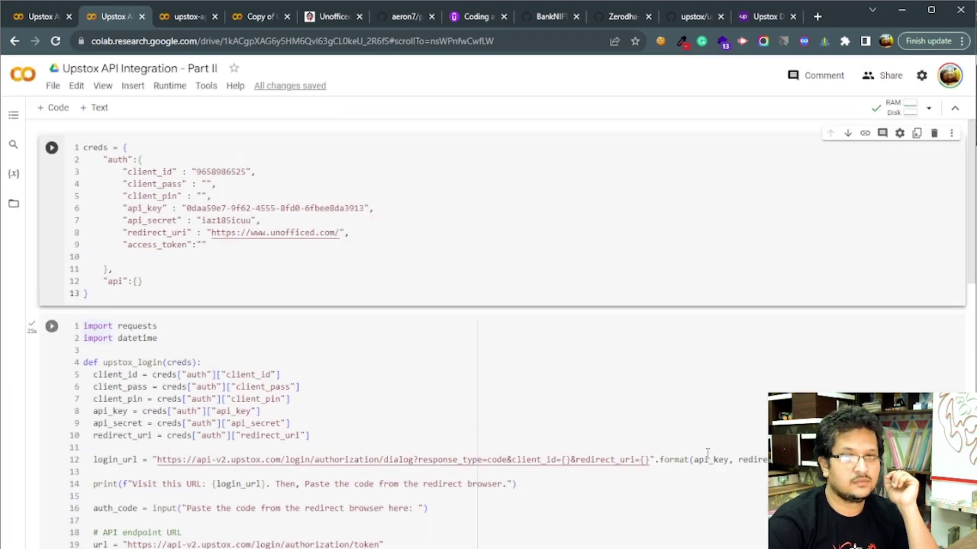
left_click(175, 19)
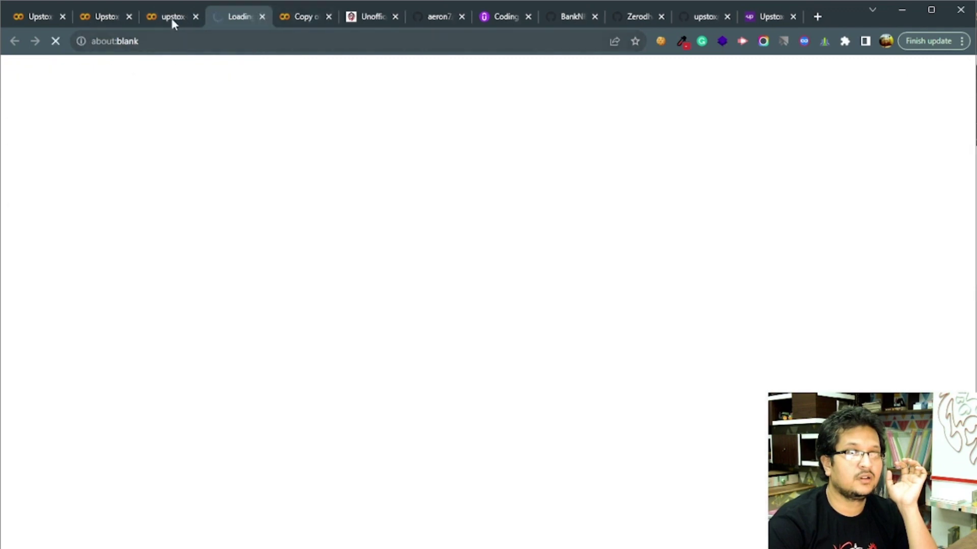
key("ctrl+shift+Tab")
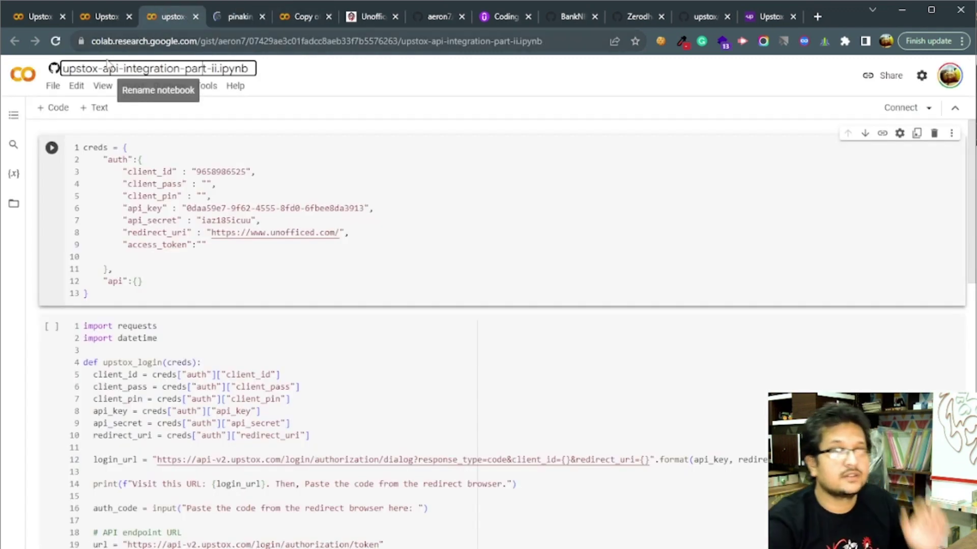
left_click(53, 86)
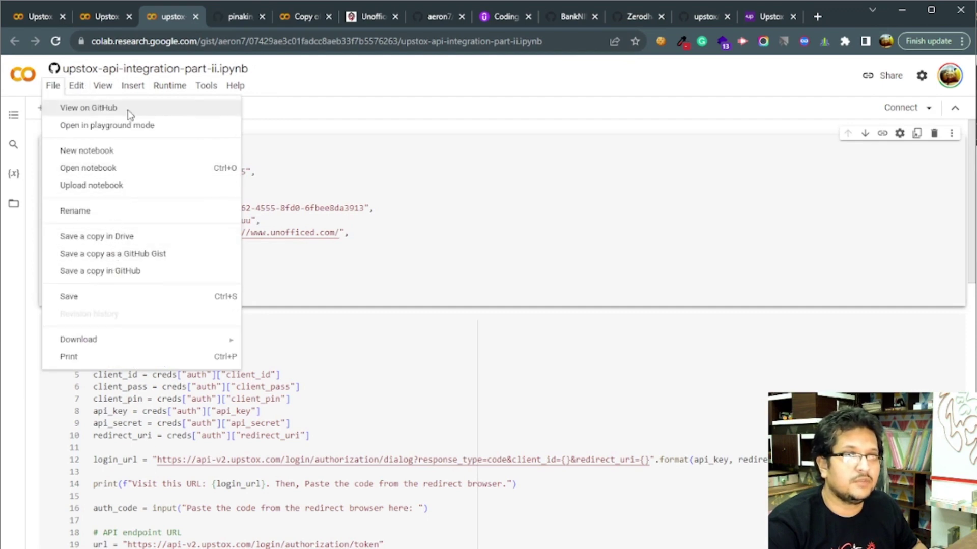
View the upstox-api-integration-part-ii gist on GitHub, delete it, and close its tab
left_click(141, 107)
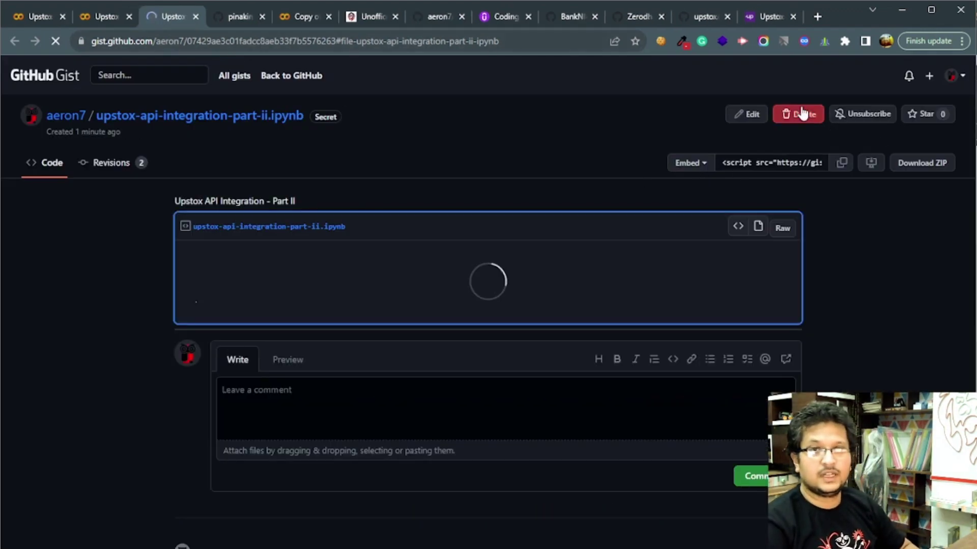
left_click(801, 113)
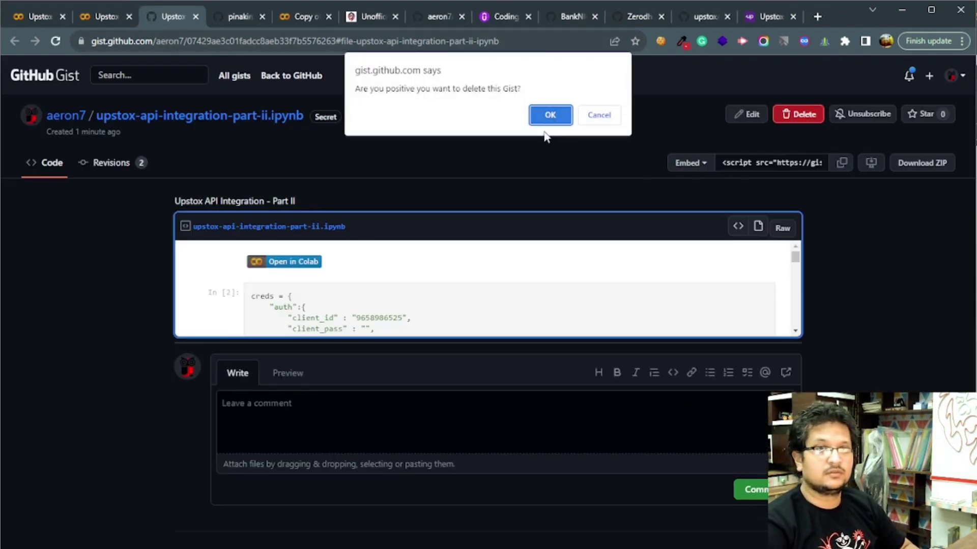
left_click(548, 116)
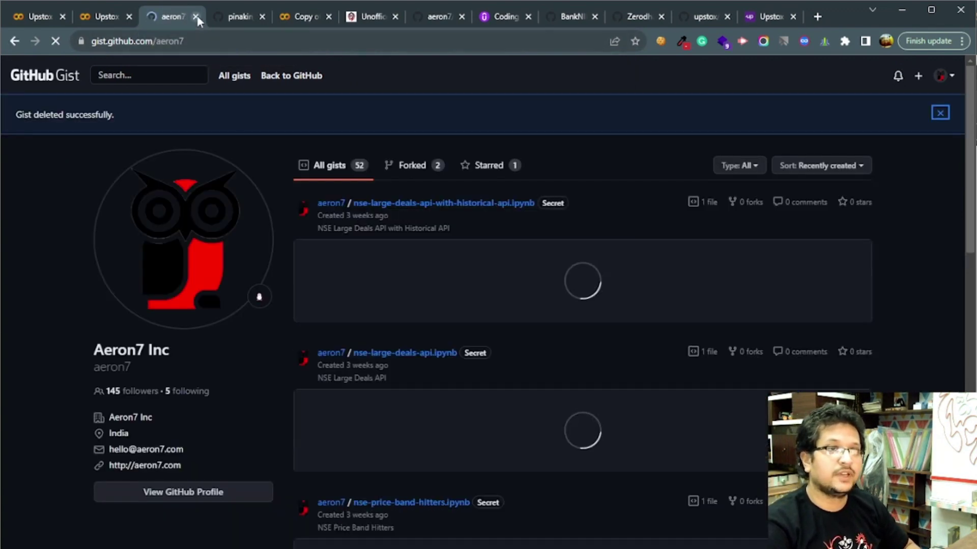
left_click(195, 18)
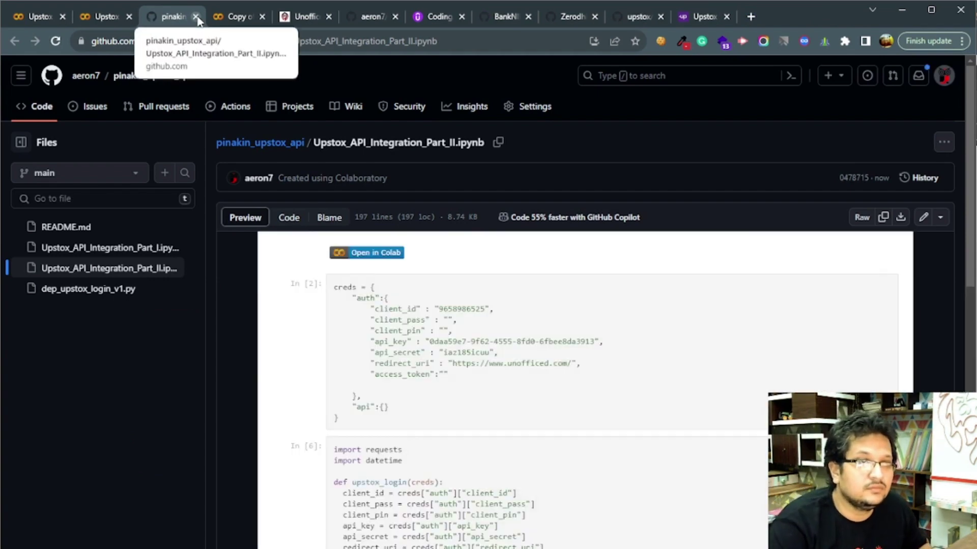
In the 'Copy of Copy of' notebook, remove the title prefix to make it Part III
left_click(233, 16)
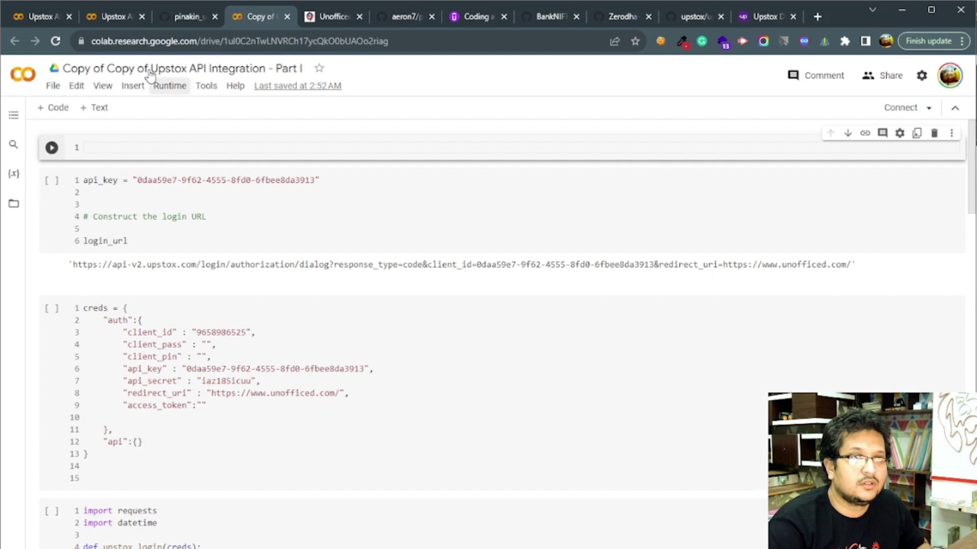
left_click(148, 69)
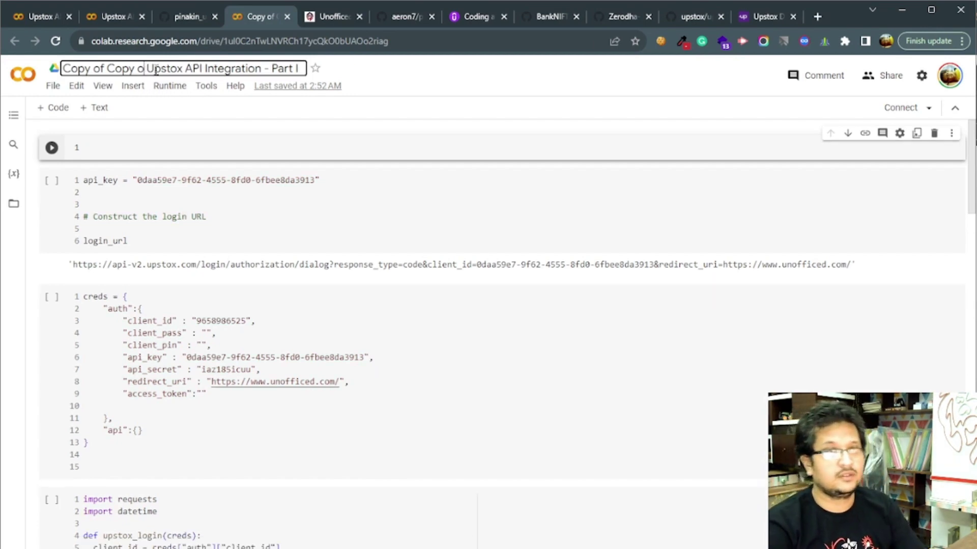
key("BackSpace")
key("BackSpace")
key("BackSpace")
key("BackSpace")
key("BackSpace")
key("BackSpace")
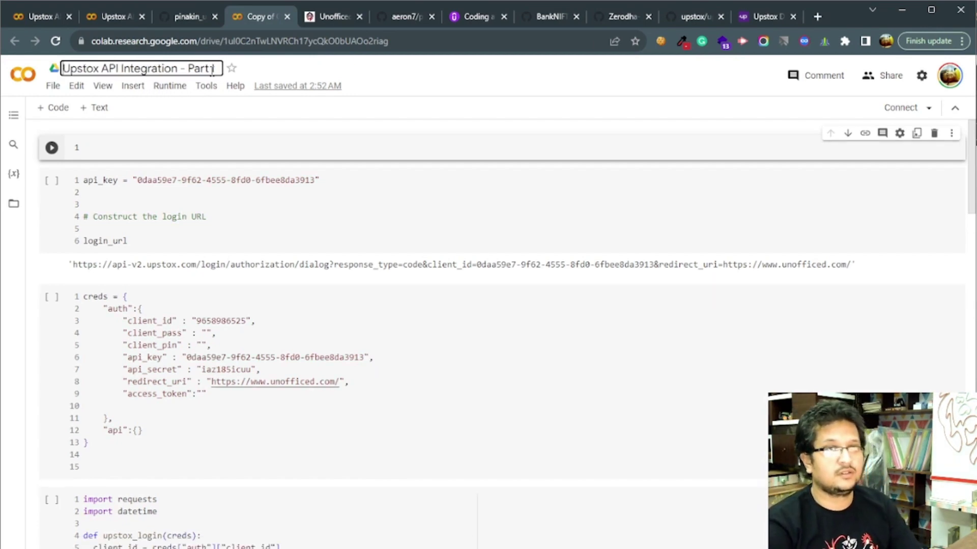
type("III")
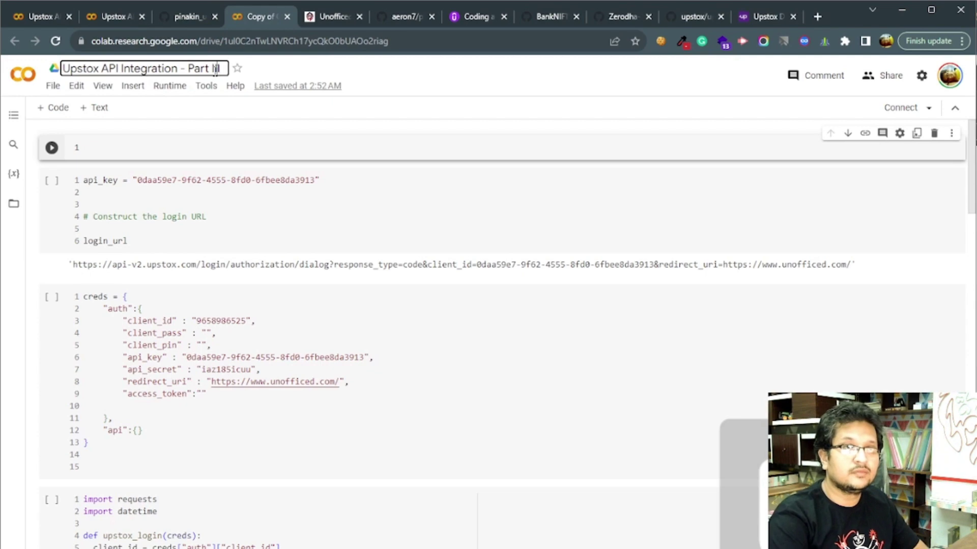
Copy the Complete instruments CSV URL from the Upstox docs and clear the first cell's code
left_click(778, 23)
left_click_drag(564, 281, 273, 279)
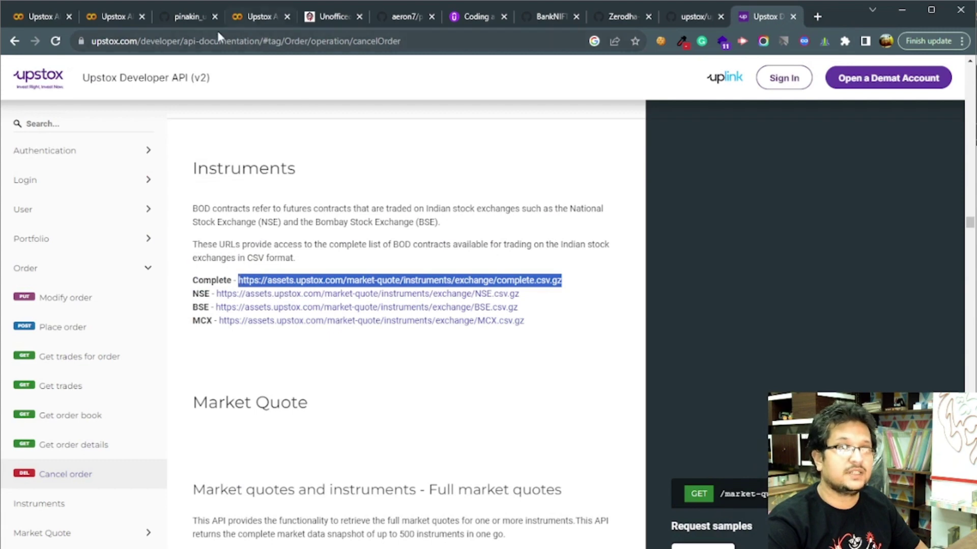
left_click(240, 18)
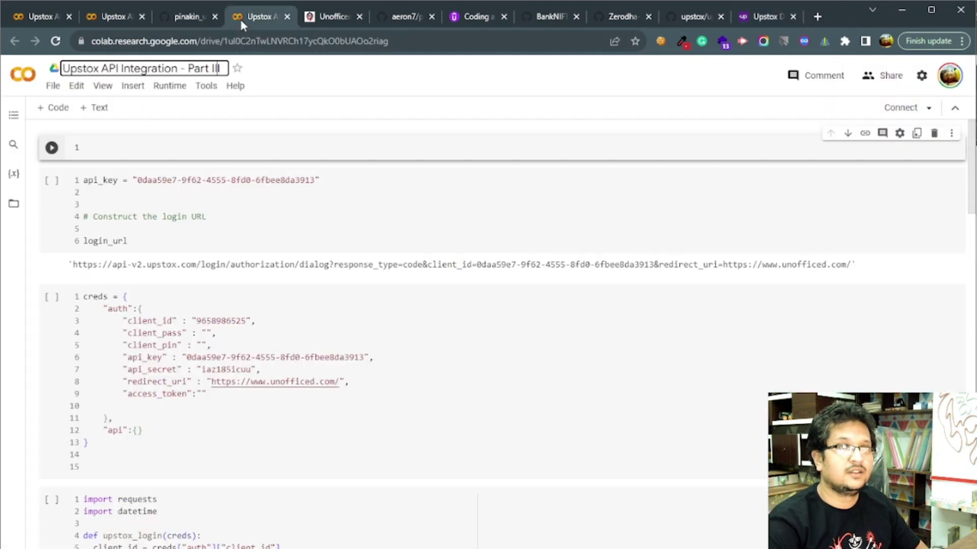
left_click(209, 151)
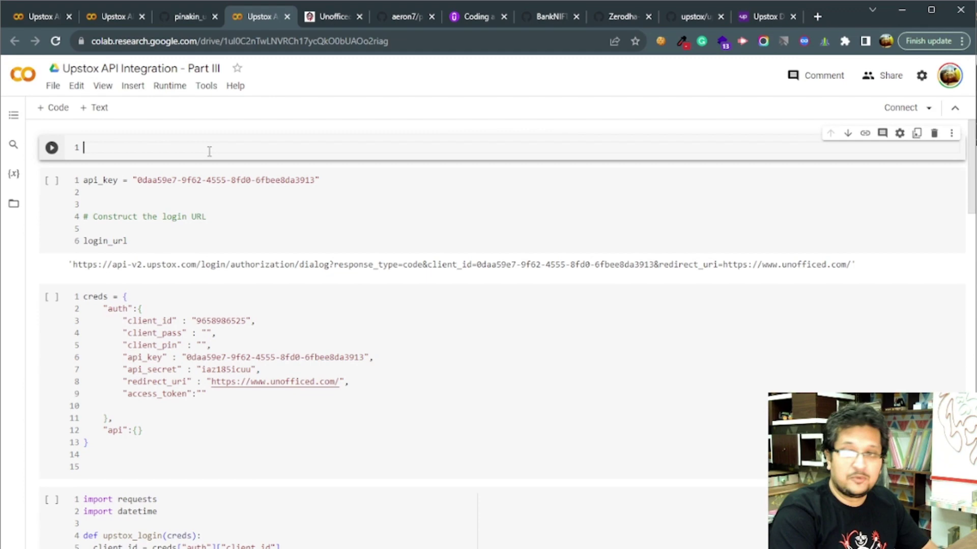
type("from")
key("BackSpace")
key("BackSpace")
key("BackSpace")
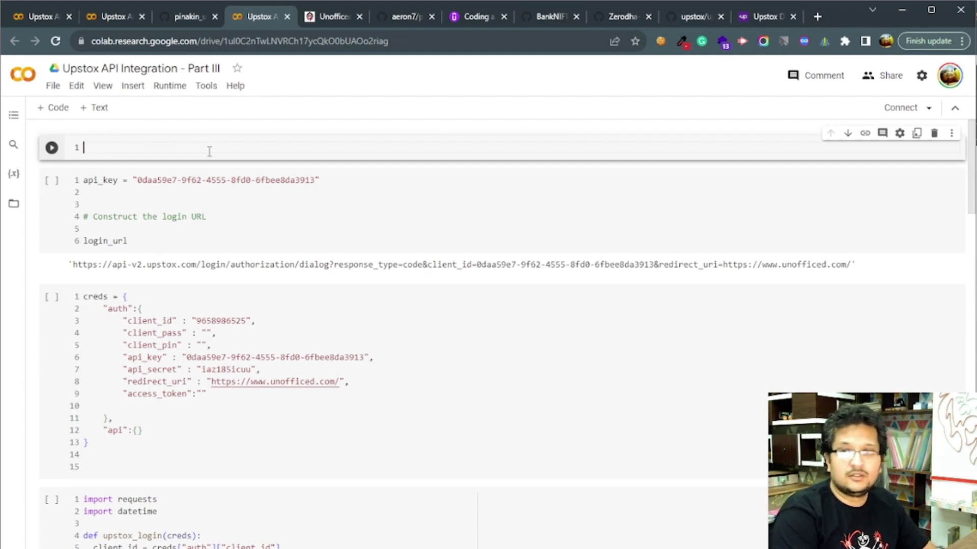
Delete the login-URL cell, then start the first cell with the pandas import and pasted URL
left_click(173, 244)
left_click(934, 167)
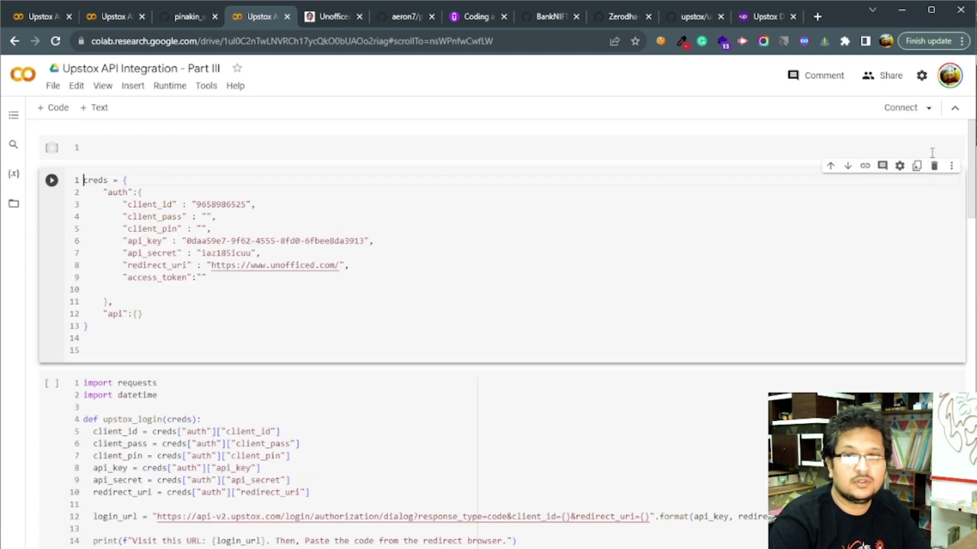
left_click(932, 144)
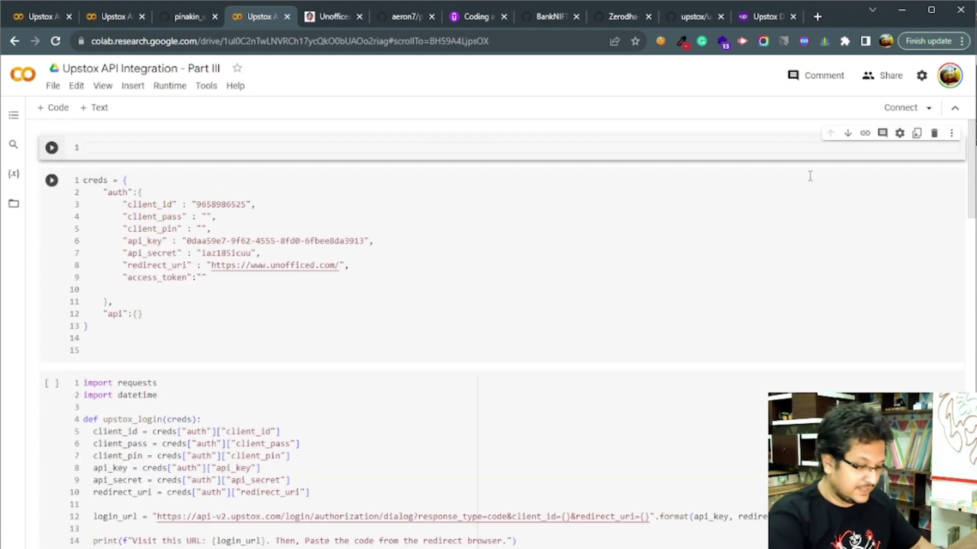
type("import pandas as pd")
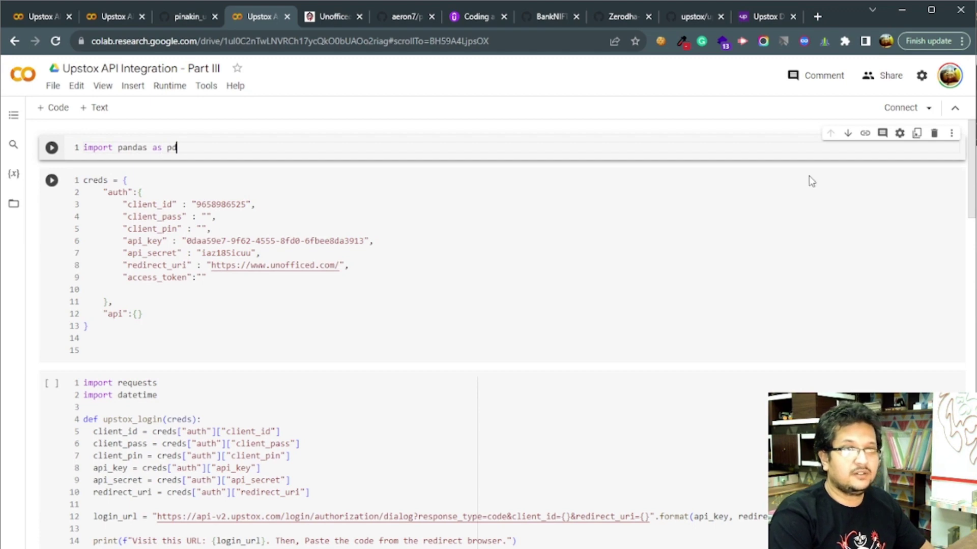
key("Return")
key("Return")
type("url =")
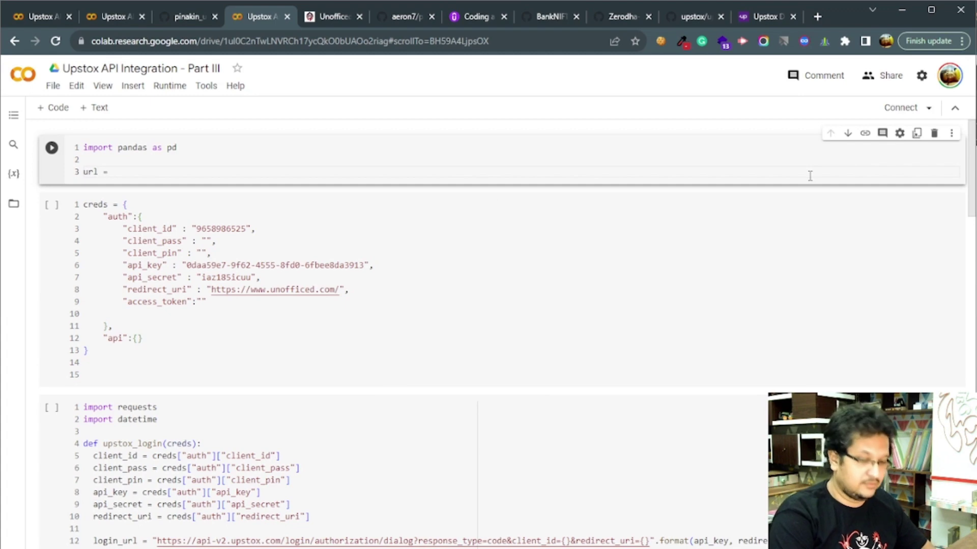
type("\"")
type("https://assets.upstox.com/market-quote/instruments/exchange/complete.csv.gz")
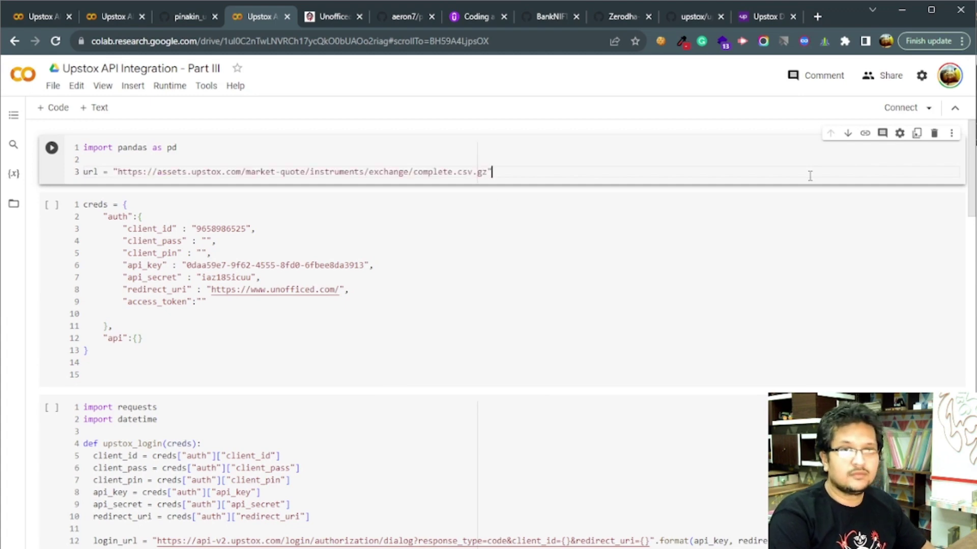
Add pd.read_csv(url, compression="gzip") into instrumentList3 and run the cell
key("Return")
key("Return")
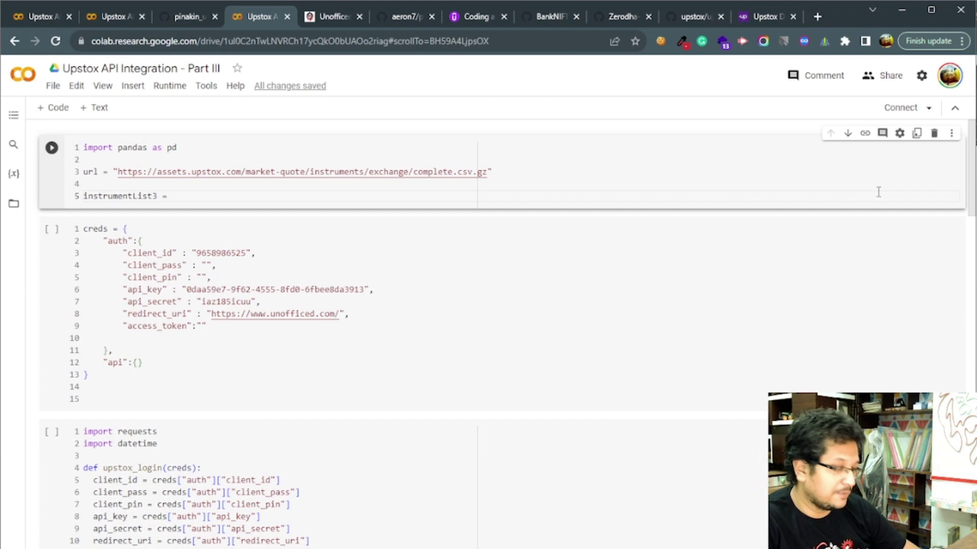
mouse_move(884, 239)
type("instrumentList3 =")
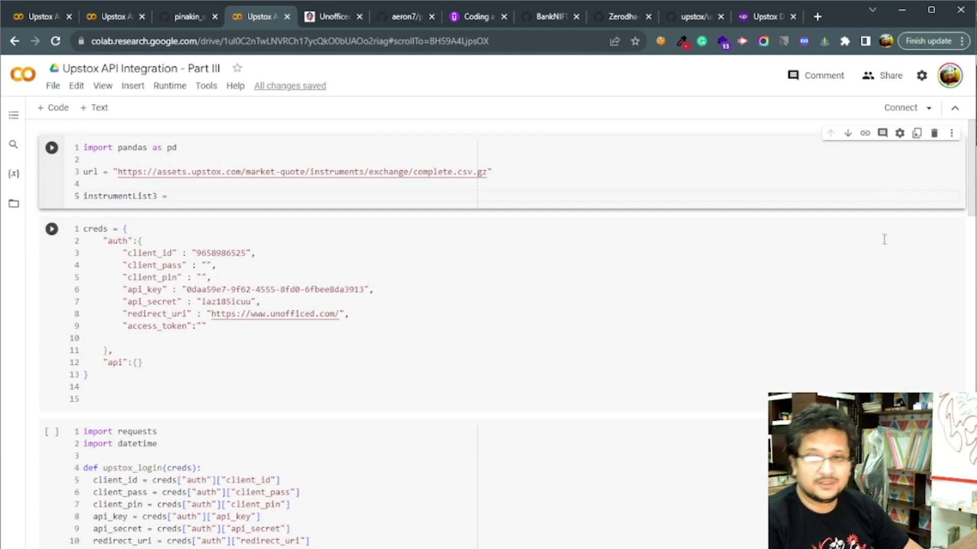
type("pd.read")
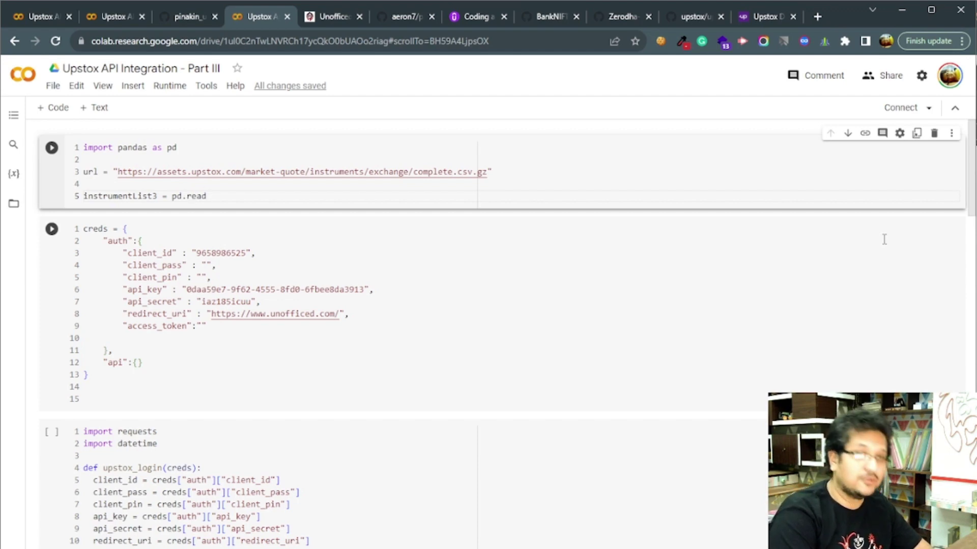
type("_ccs")
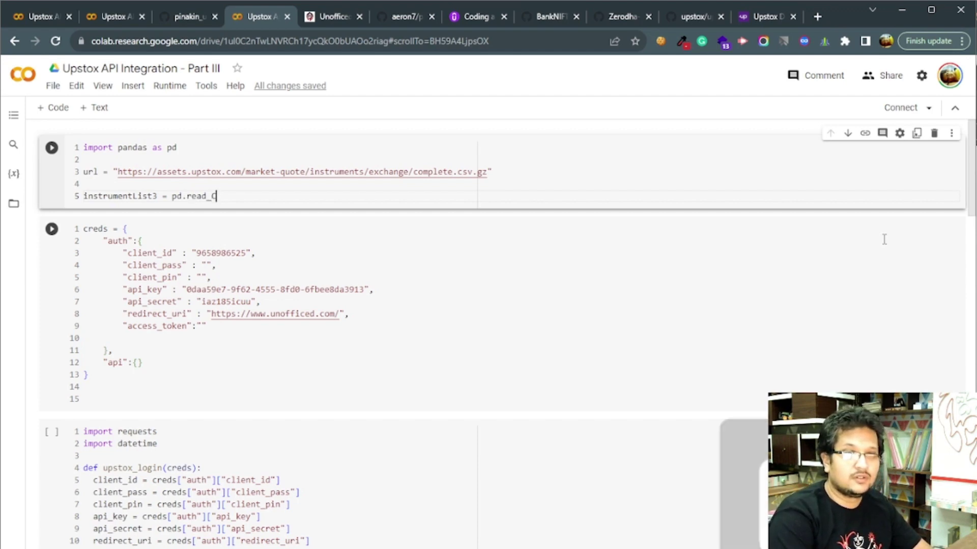
type("c")
type("(")
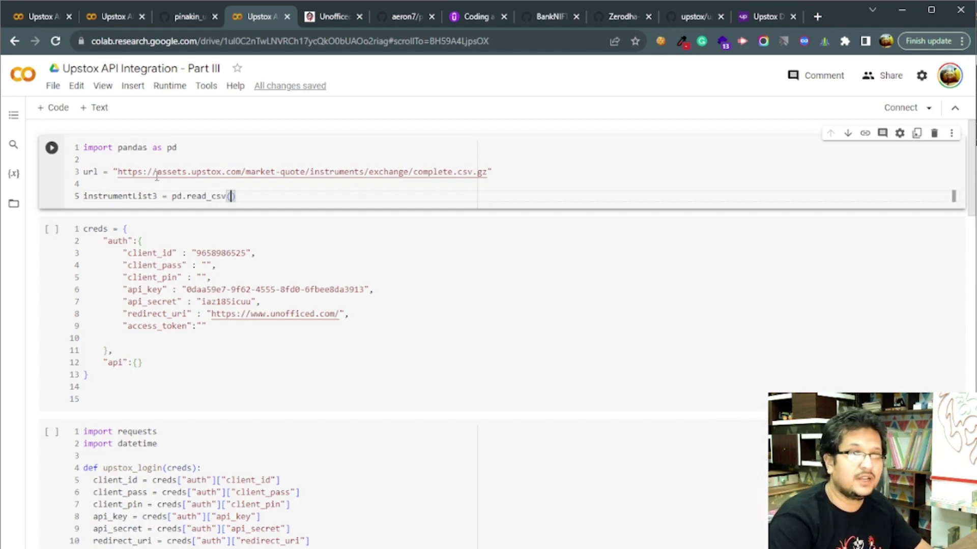
double_click(90, 172)
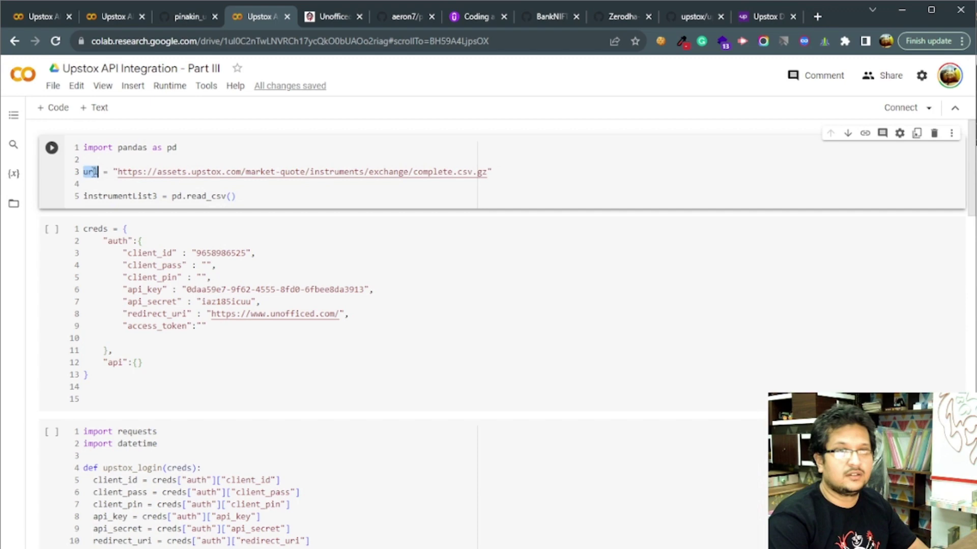
left_click(327, 183)
left_click(313, 203)
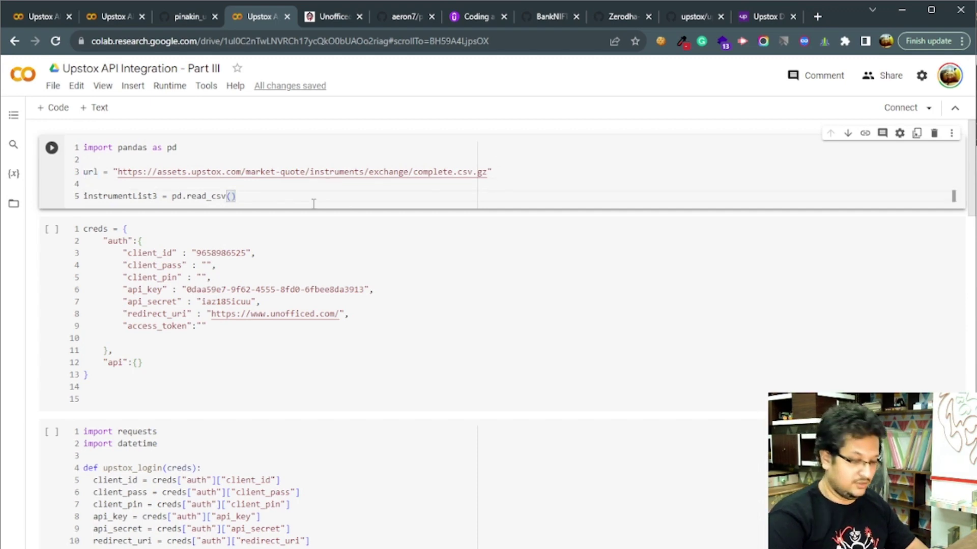
type("url")
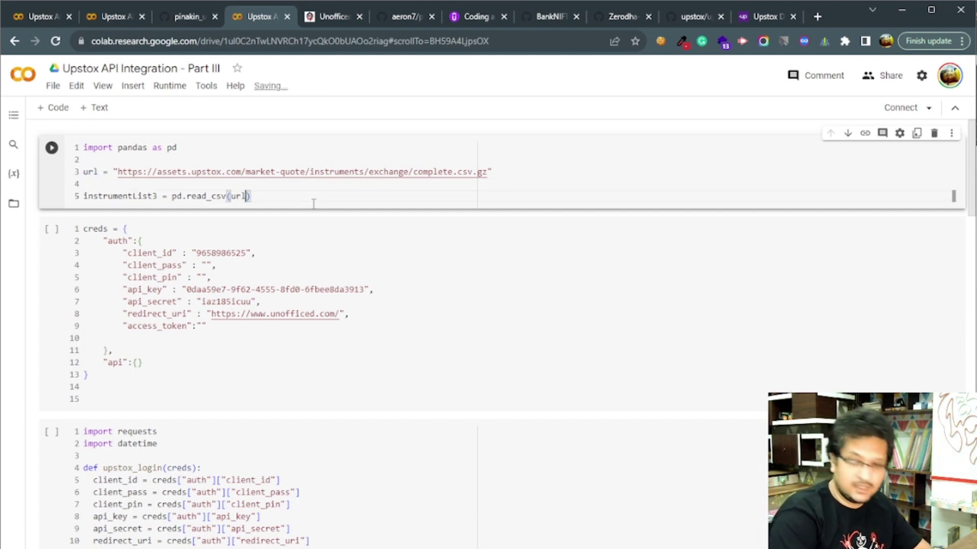
type(", compressi")
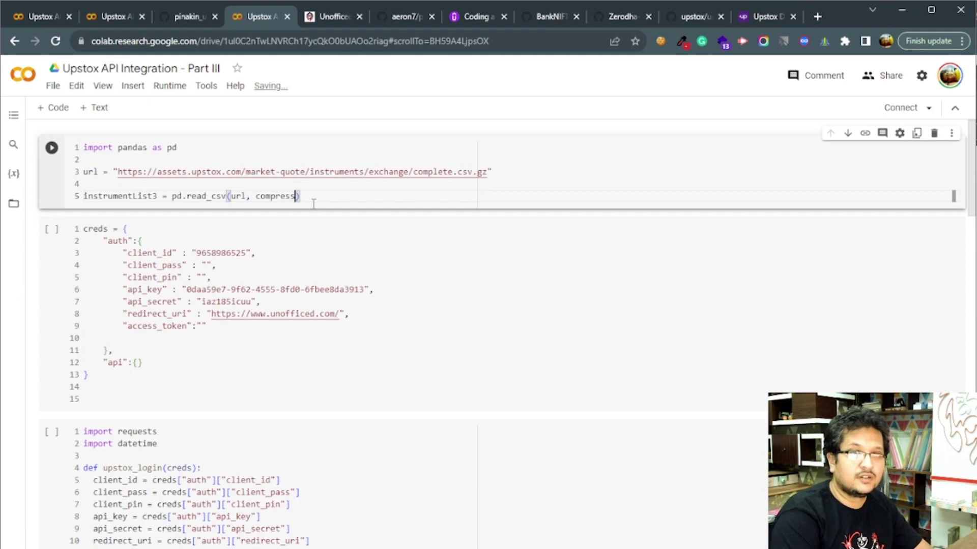
type("on=\"")
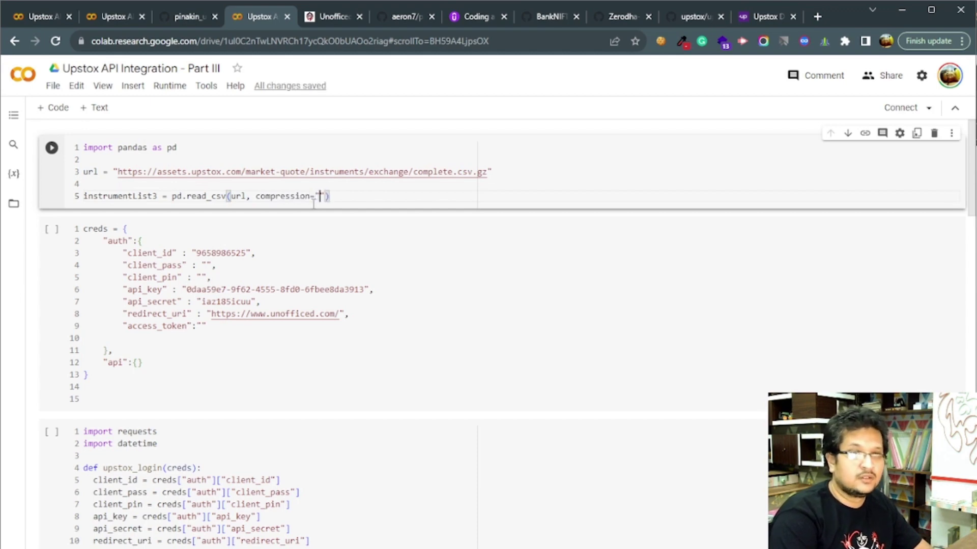
type("gzi")
type("p")
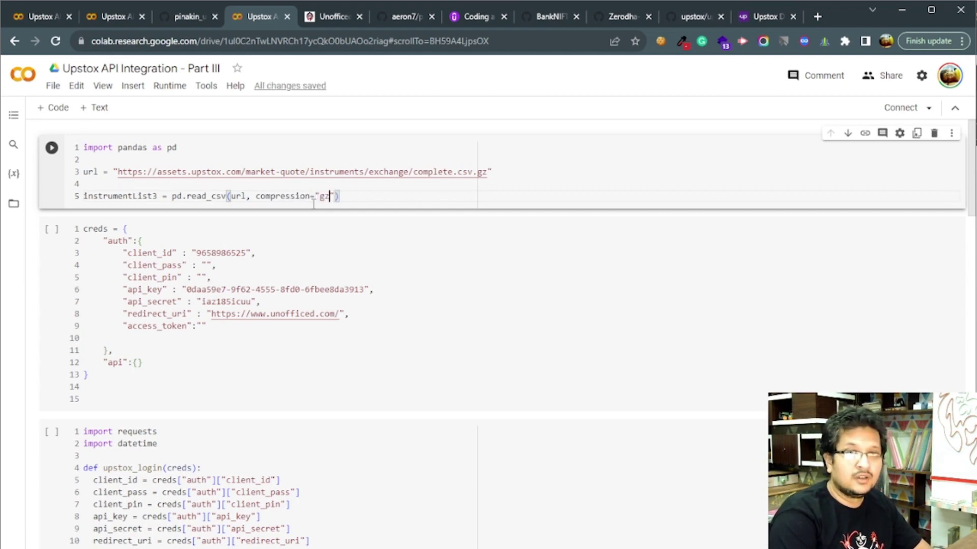
key("End")
key("Return")
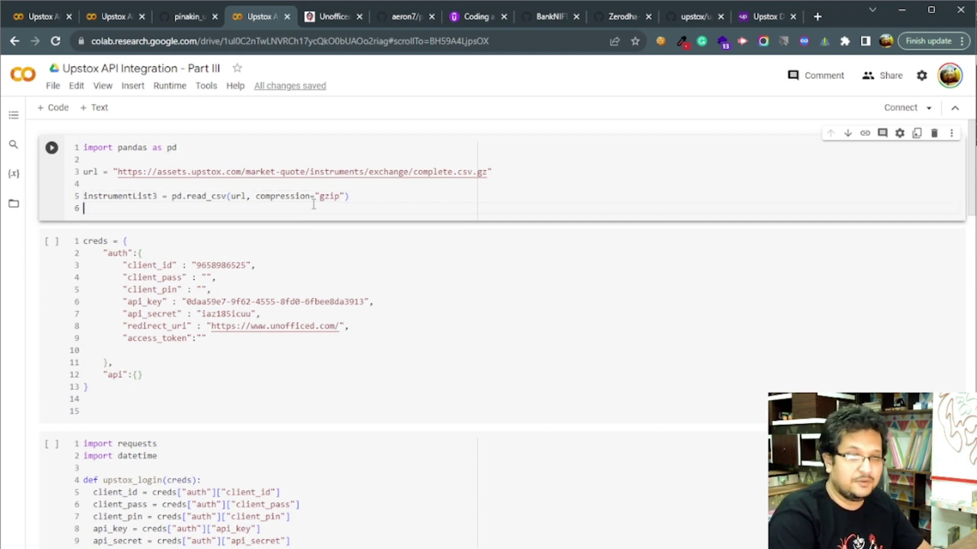
type("intrument")
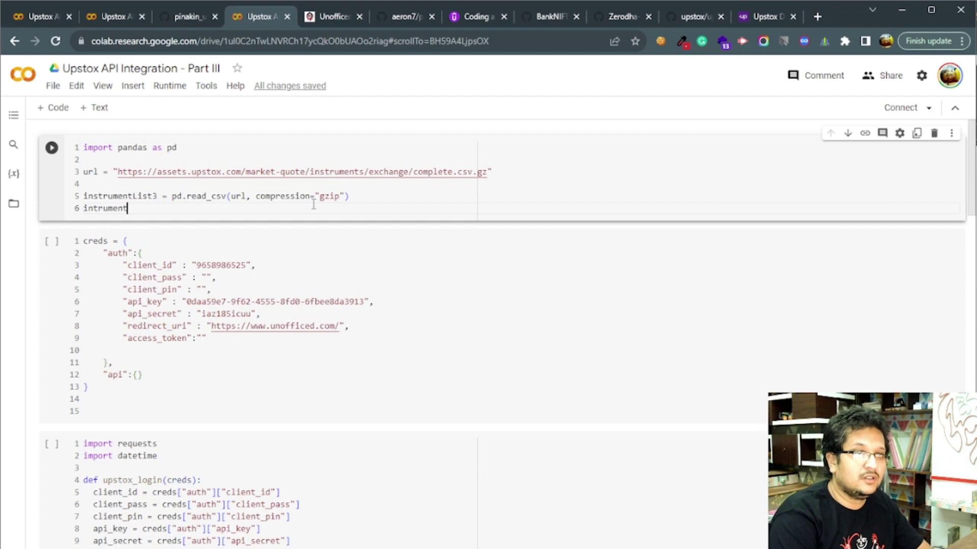
key("BackSpace")
key("BackSpace")
key("BackSpace")
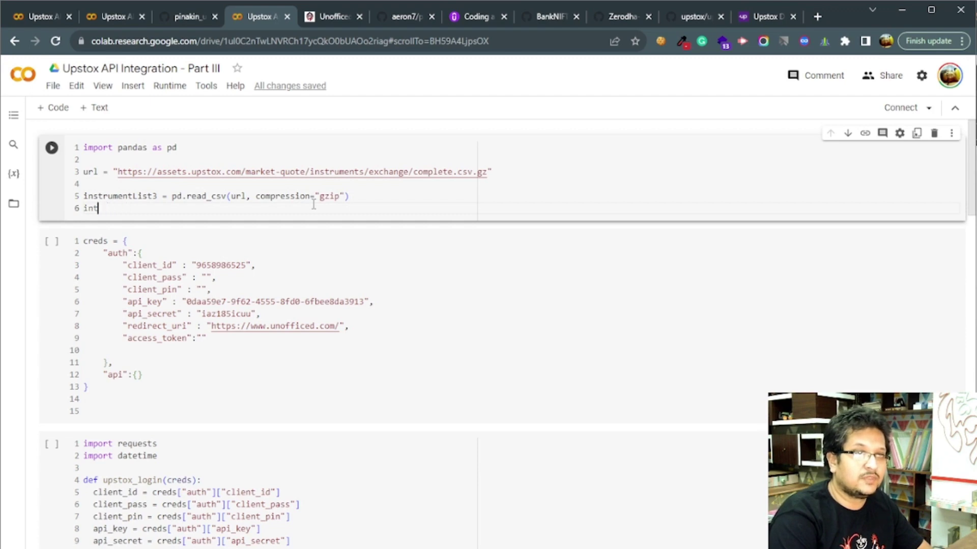
type("strument")
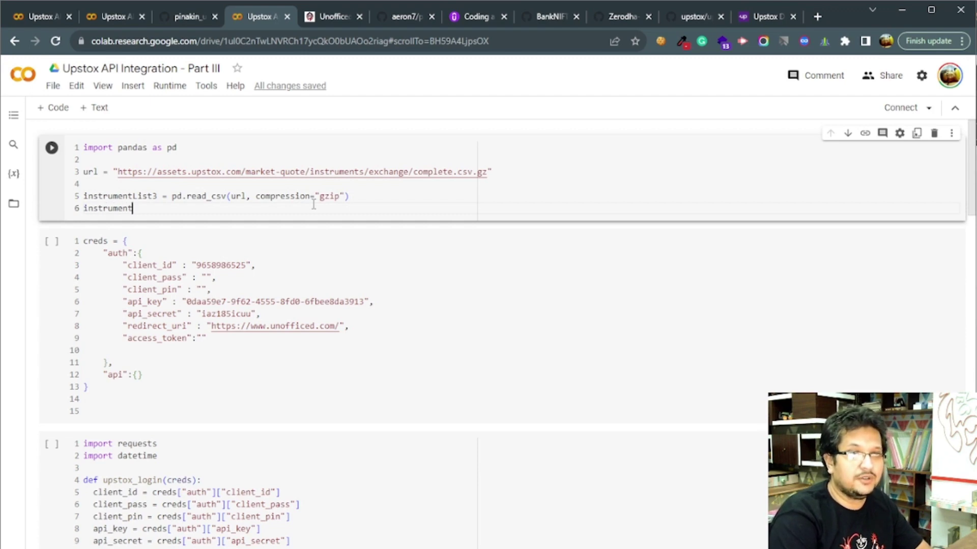
type("List3")
key("shift+Return")
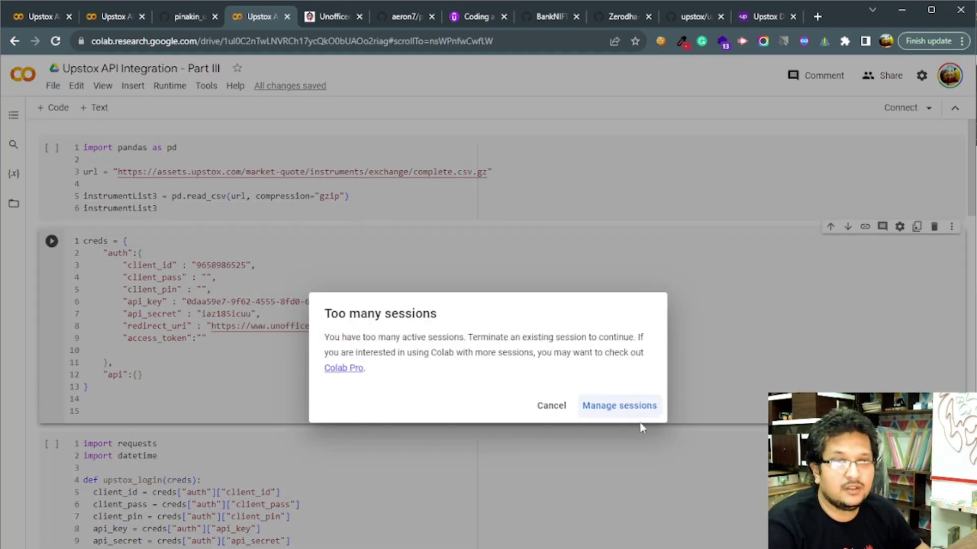
Terminate the Untitled2, Untitled1 and Part II sessions, then close the session list
left_click(620, 413)
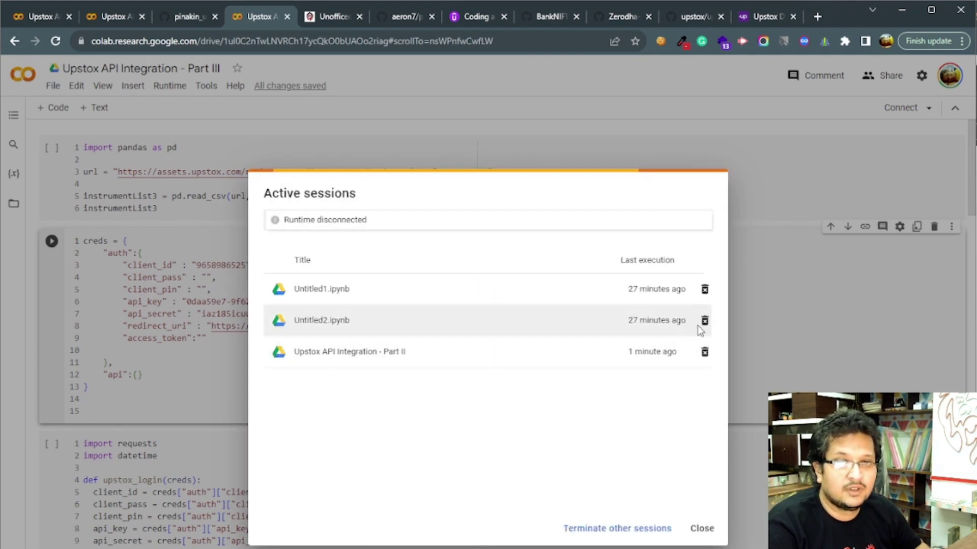
left_click(704, 323)
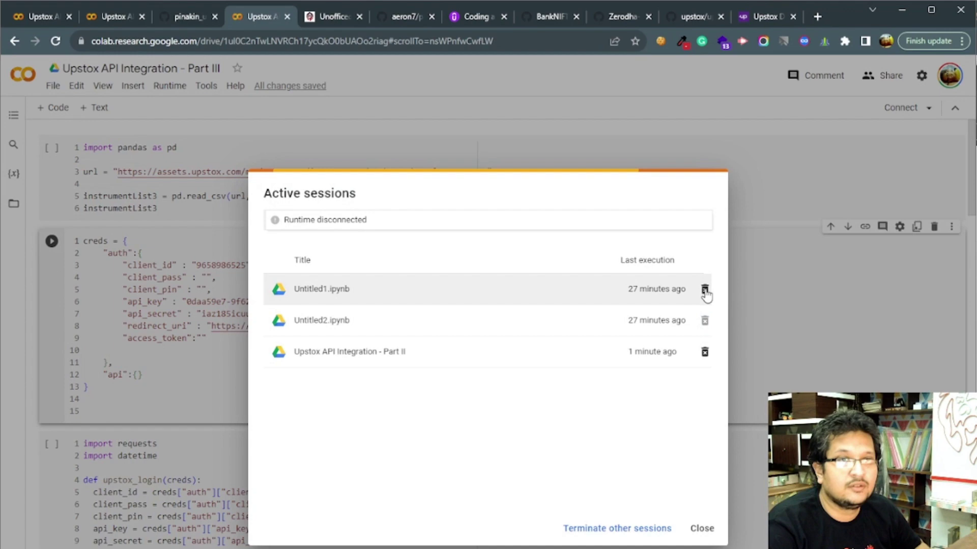
left_click(705, 290)
left_click(704, 352)
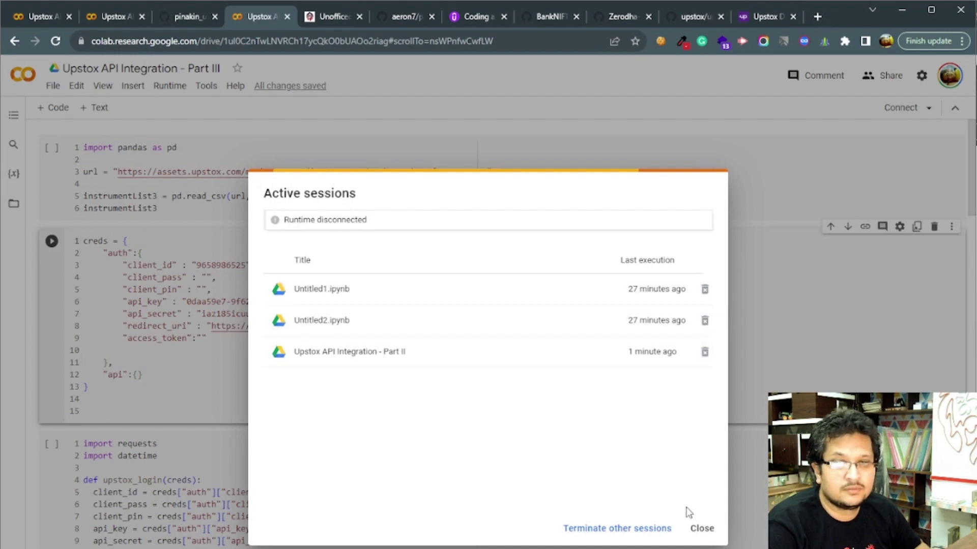
left_click(702, 529)
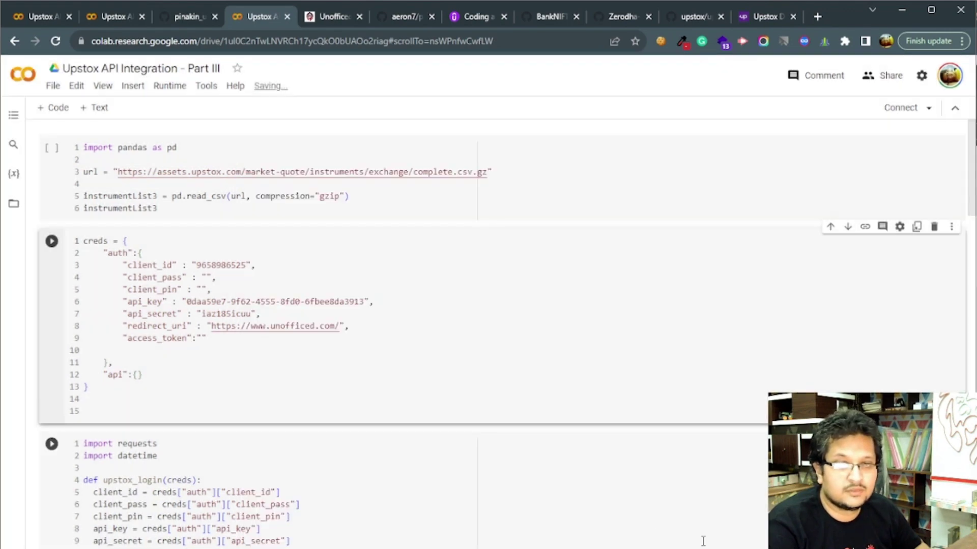
left_click(59, 154)
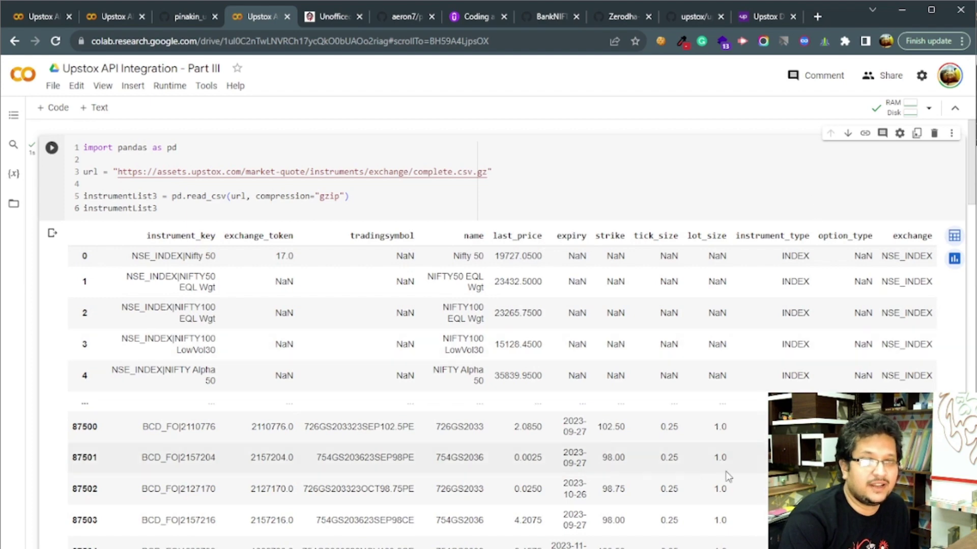
scroll(727, 476, "down", 2)
scroll(367, 343, "up", 2)
Show the 87505 × 12 instruments table and add a new cell starting 'def'
left_click(355, 184)
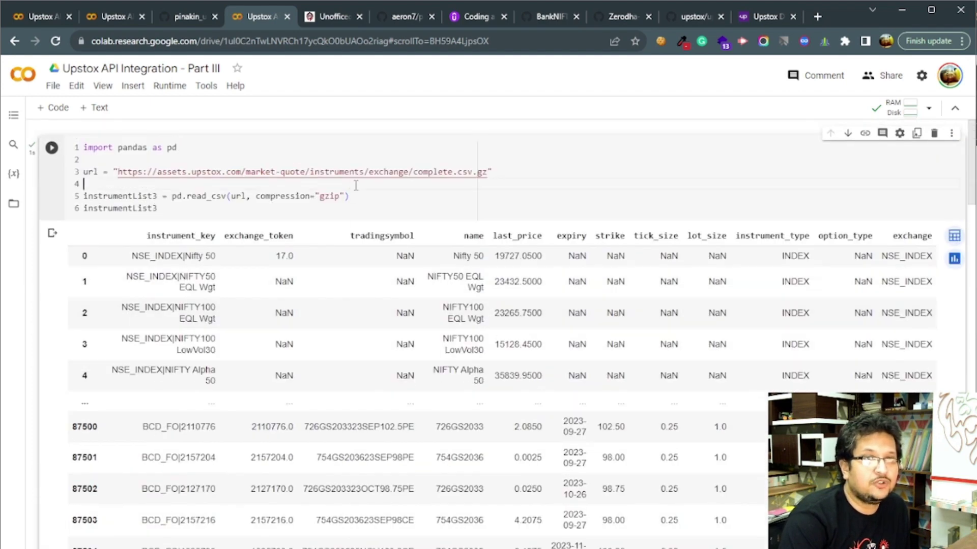
left_click(54, 108)
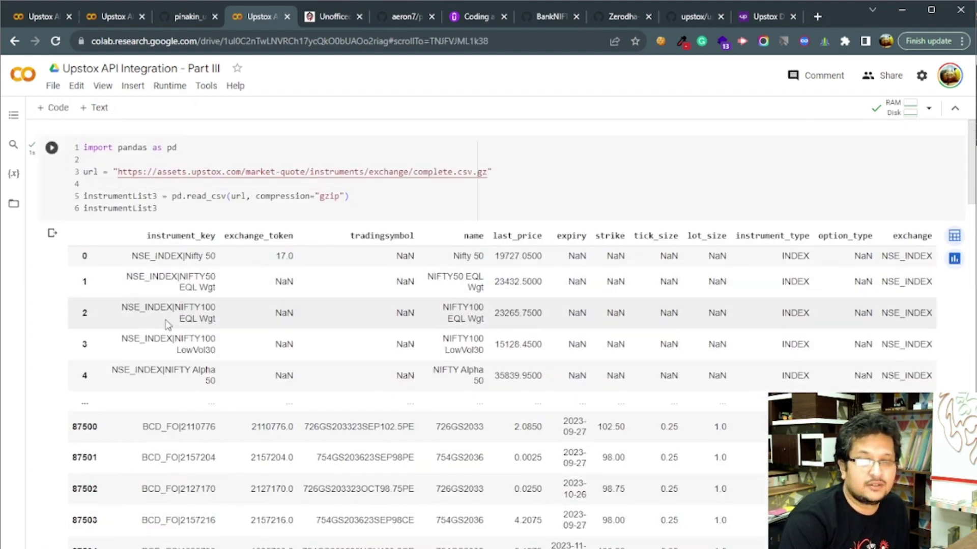
type("def")
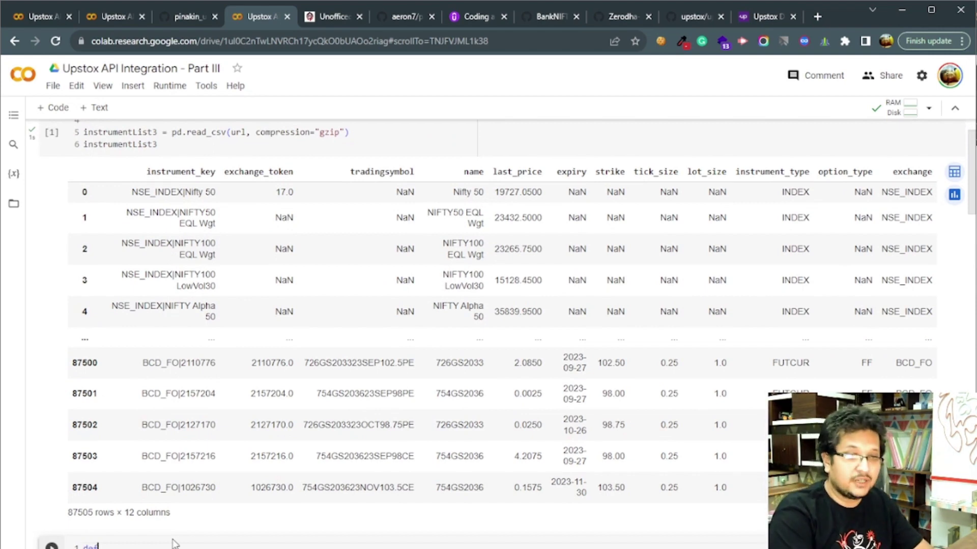
type(" get")
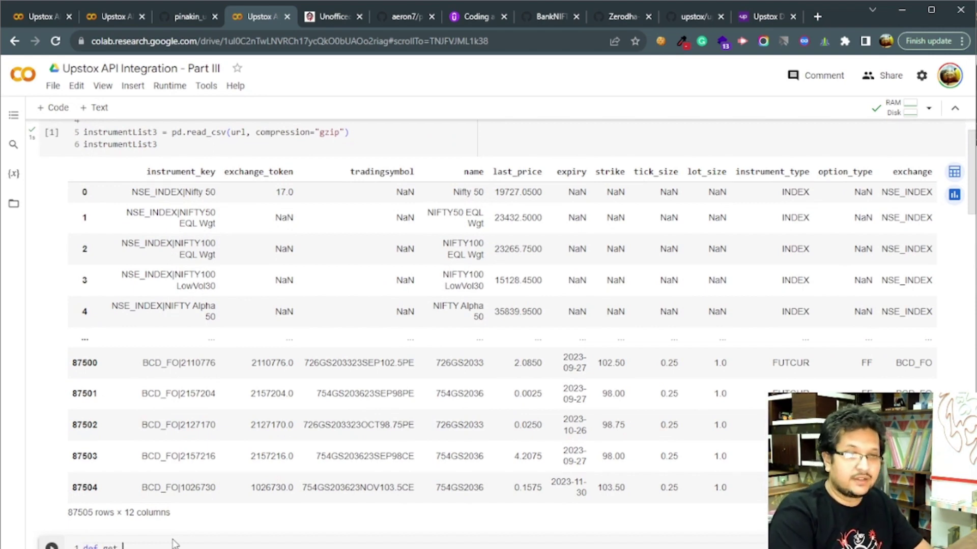
type("ataToken_upstox(")
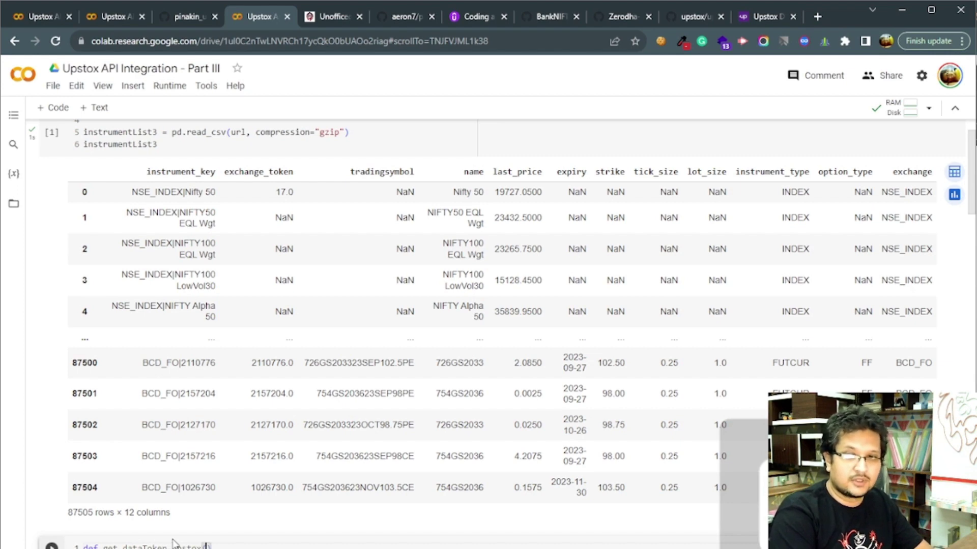
type("tradesy")
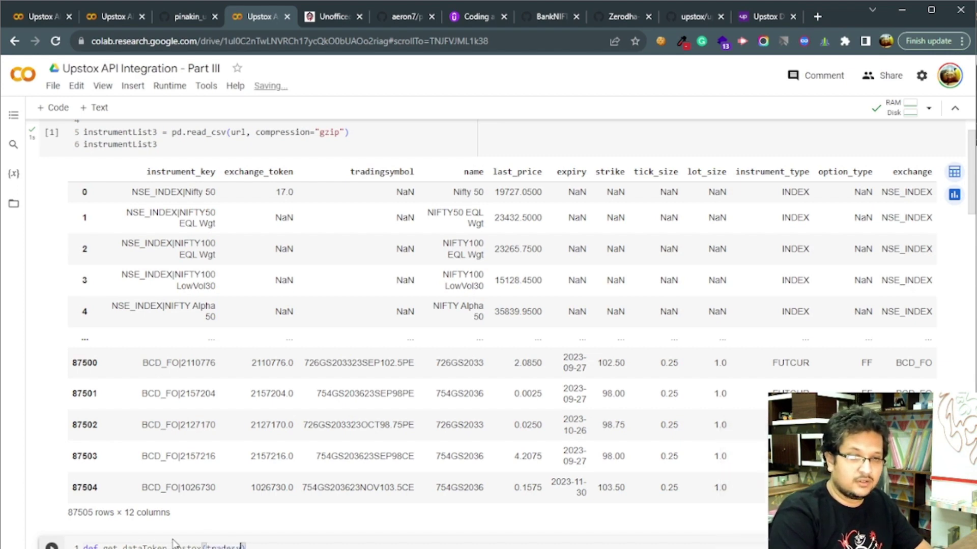
type(":")
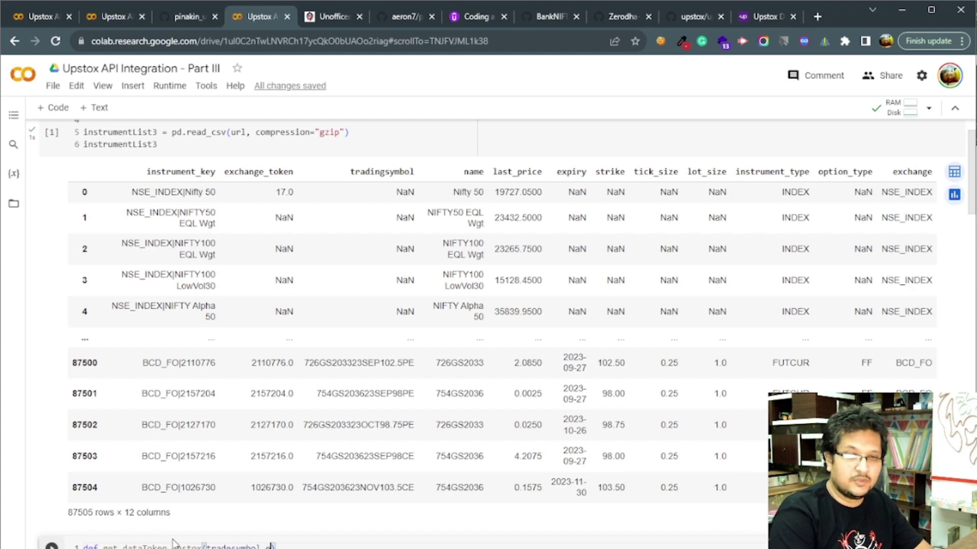
type("change=\"\"")
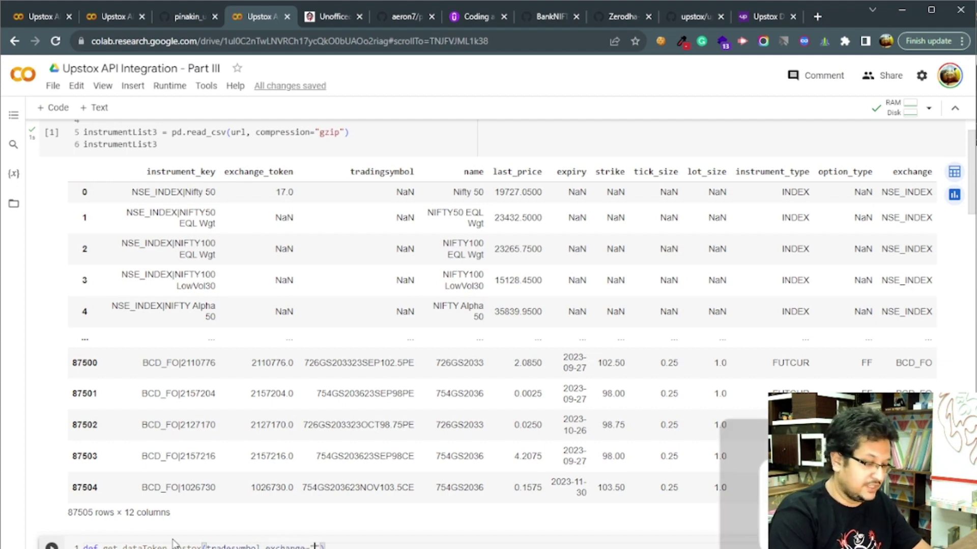
type("NF")
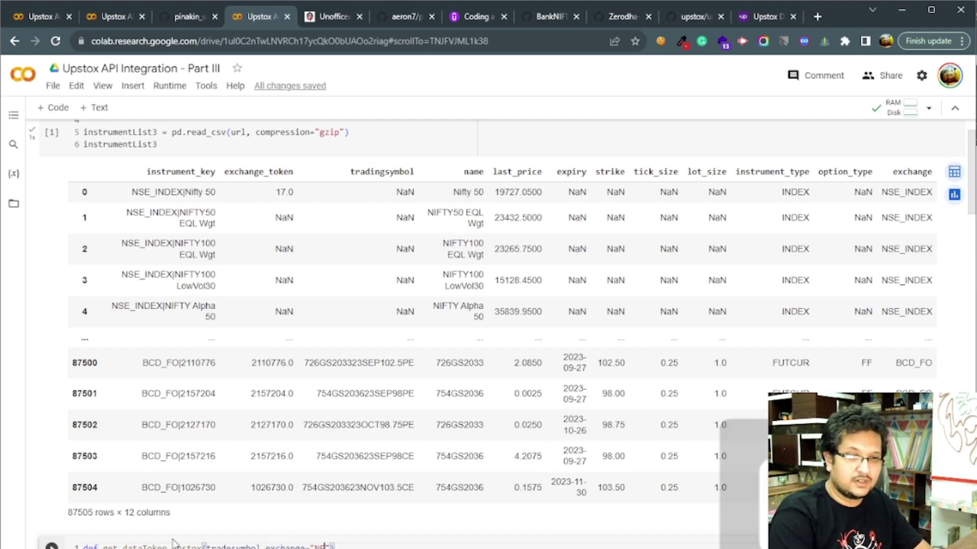
type("\"")
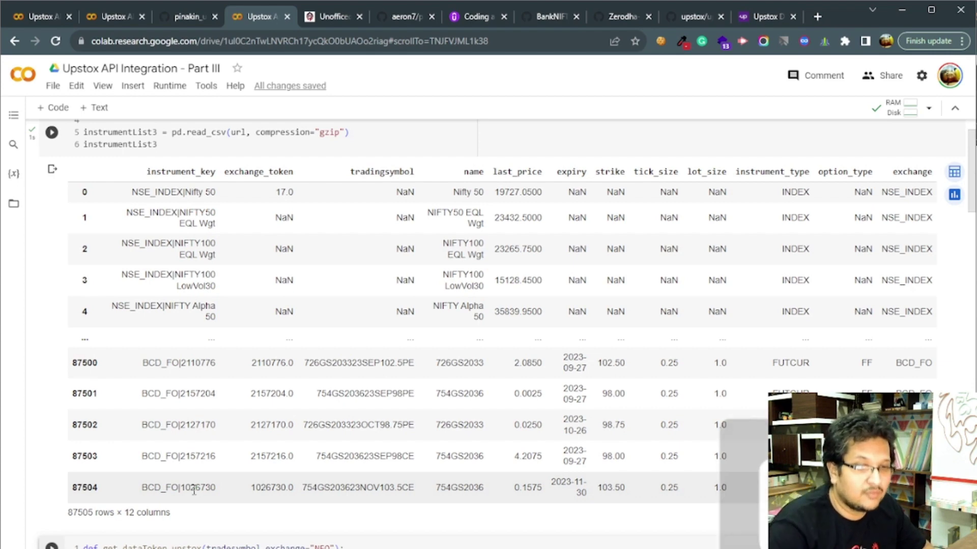
scroll(193, 495, "down", 1)
Duplicate the NFO/NSE_FO if-branch twice below the original
mouse_move(198, 510)
left_mouse_down()
mouse_move(79, 510)
mouse_move(92, 497)
left_mouse_up()
key("ctrl+c")
left_click(96, 530)
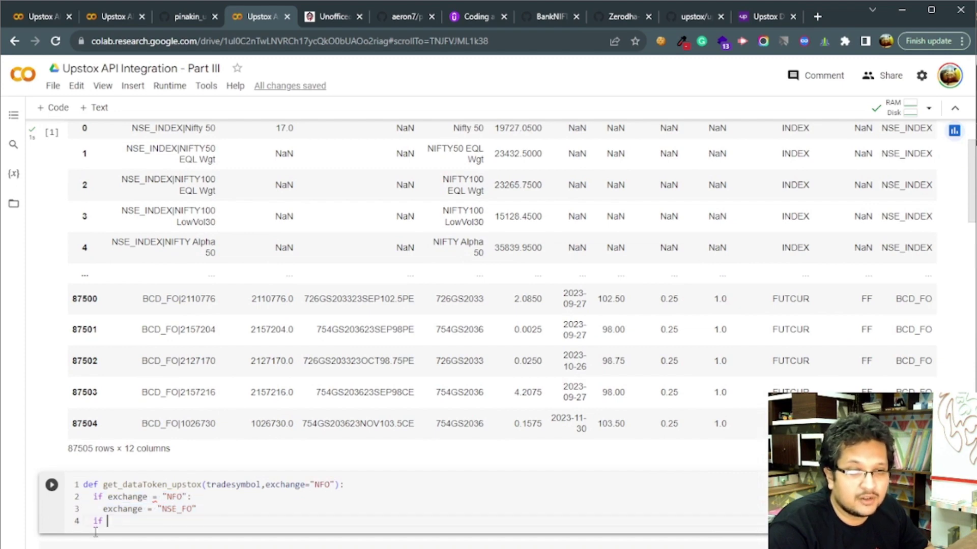
key("ctrl+v")
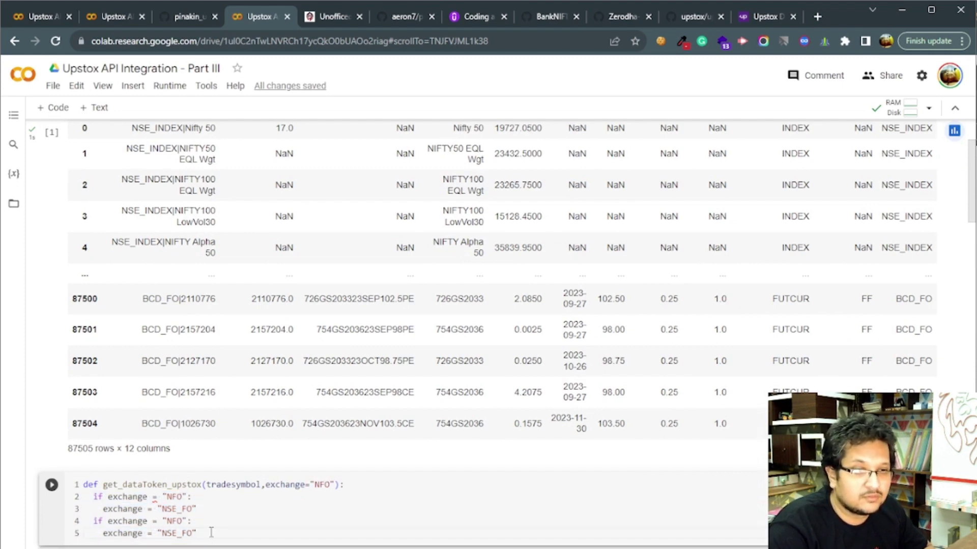
mouse_move(210, 535)
left_mouse_down()
mouse_move(102, 509)
mouse_move(94, 497)
left_mouse_up()
left_click(200, 533)
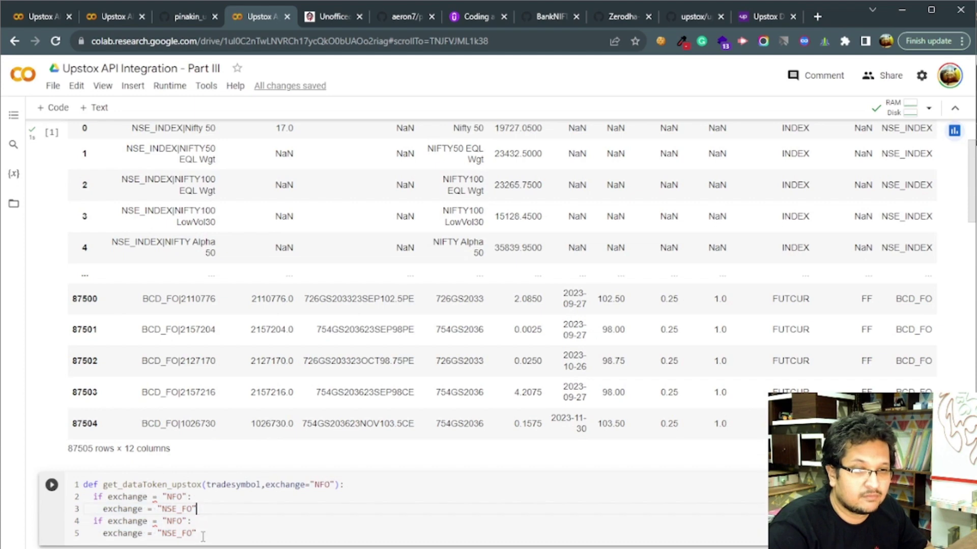
key("Return")
key("ctrl+v")
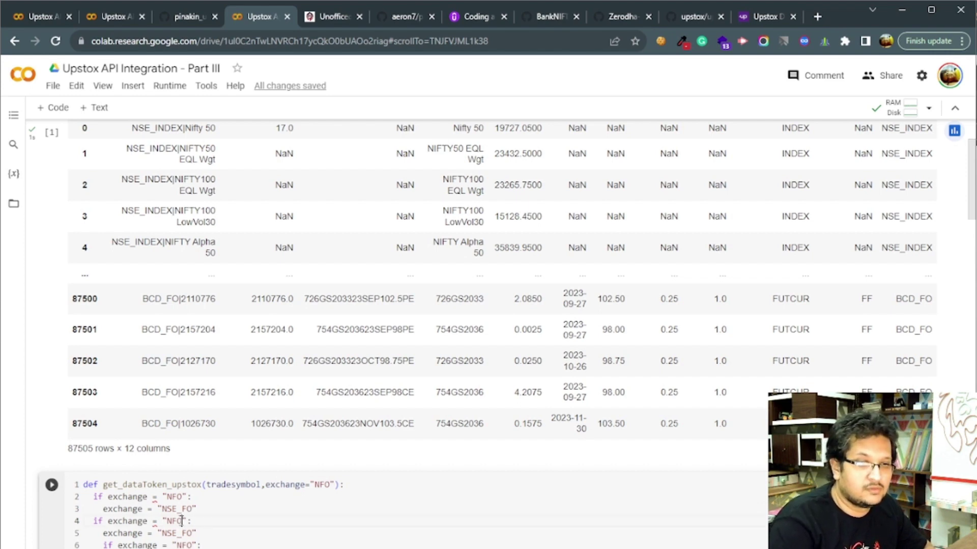
Change the second branch to map NSE to NSE_EQ, and dedent and clear the third branch's exchange
key("BackSpace")
key("BackSpace")
type("SE")
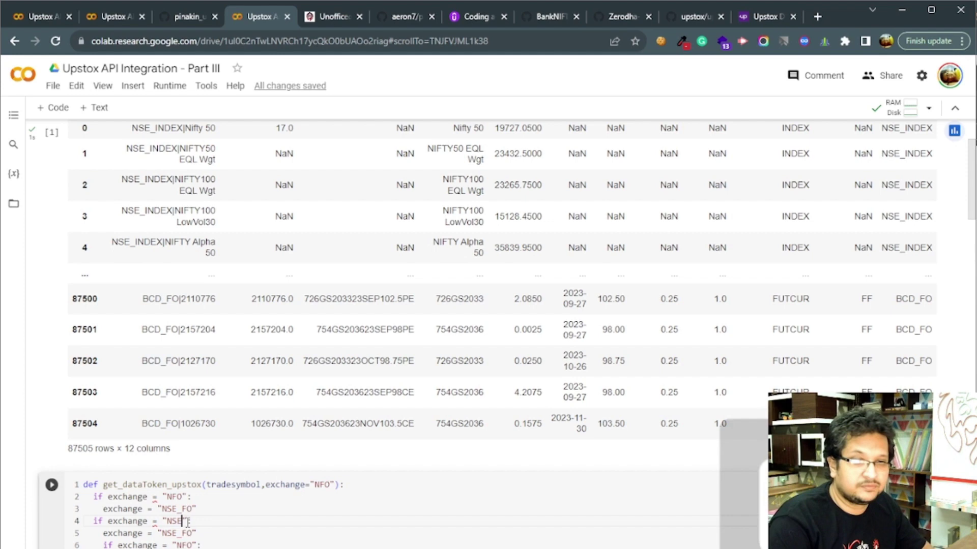
key("Down")
key("BackSpace")
key("BackSpace")
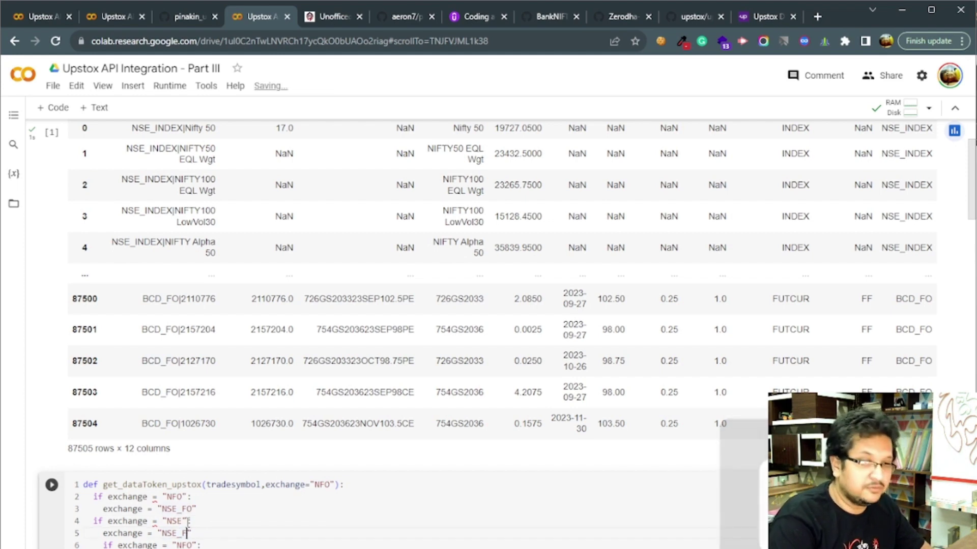
key("BackSpace")
type("EQ")
key("Down")
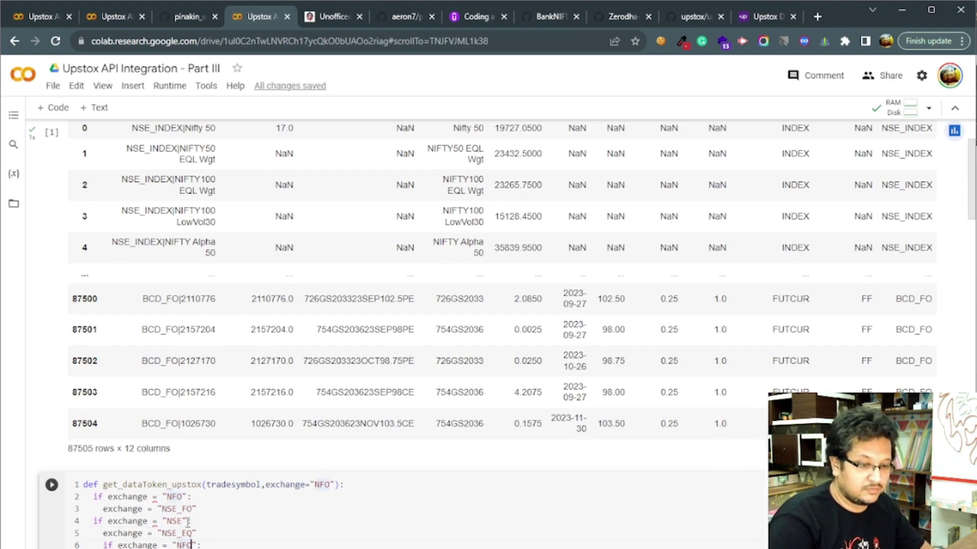
key("Home")
key("BackSpace")
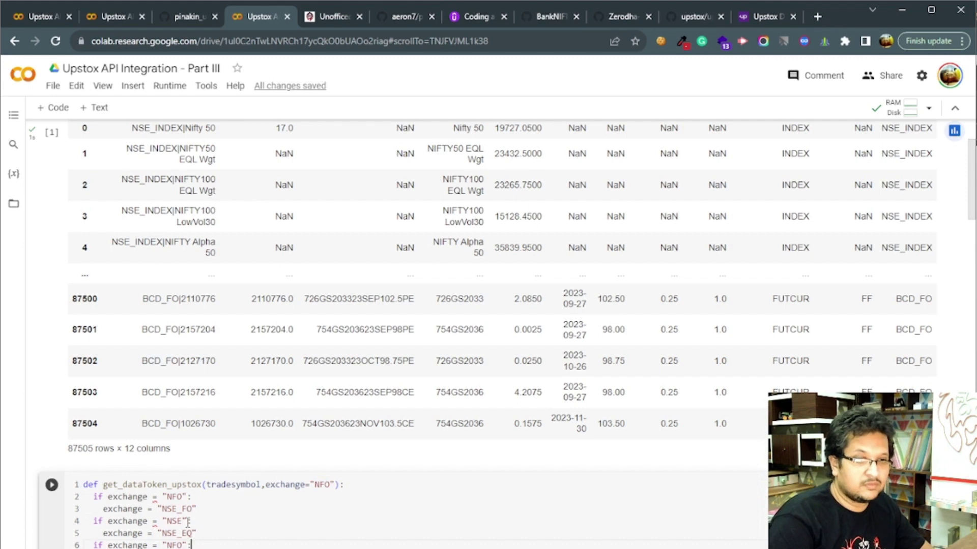
key("Right")
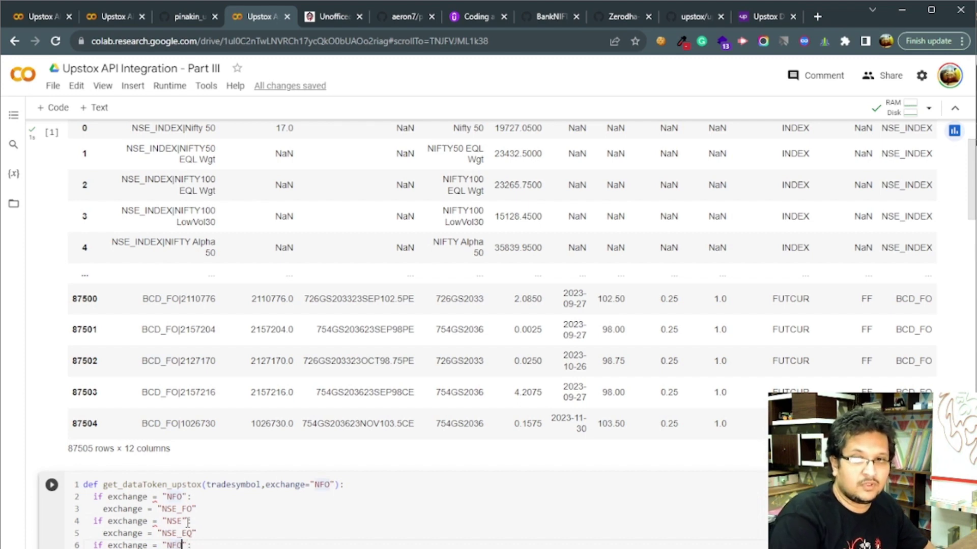
key("BackSpace")
key("BackSpace")
key("BackSpace")
type("MC")
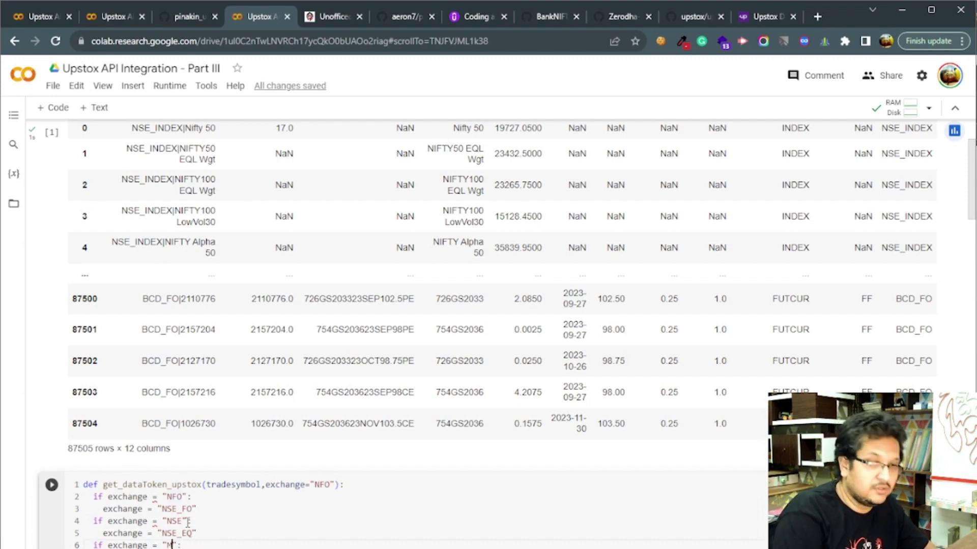
type("X")
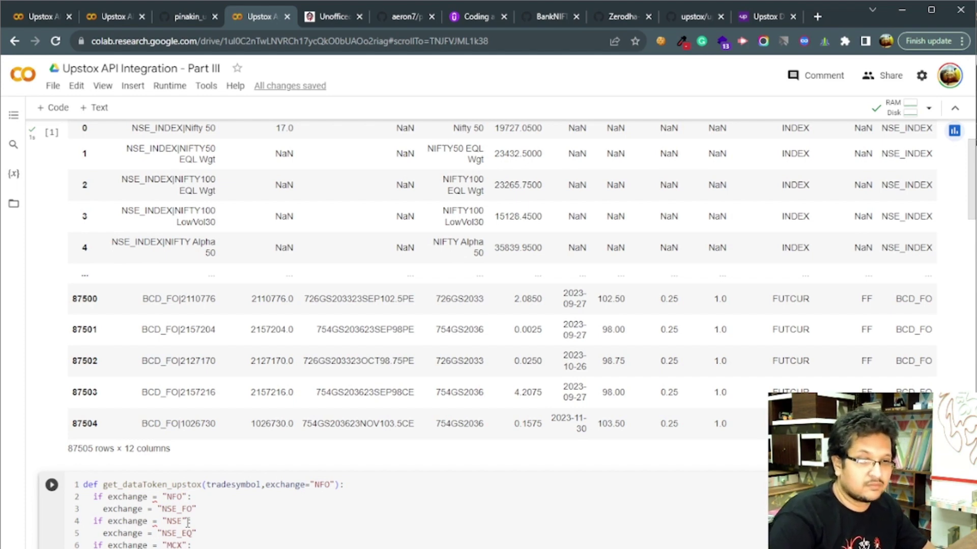
scroll(181, 522, "down", 3)
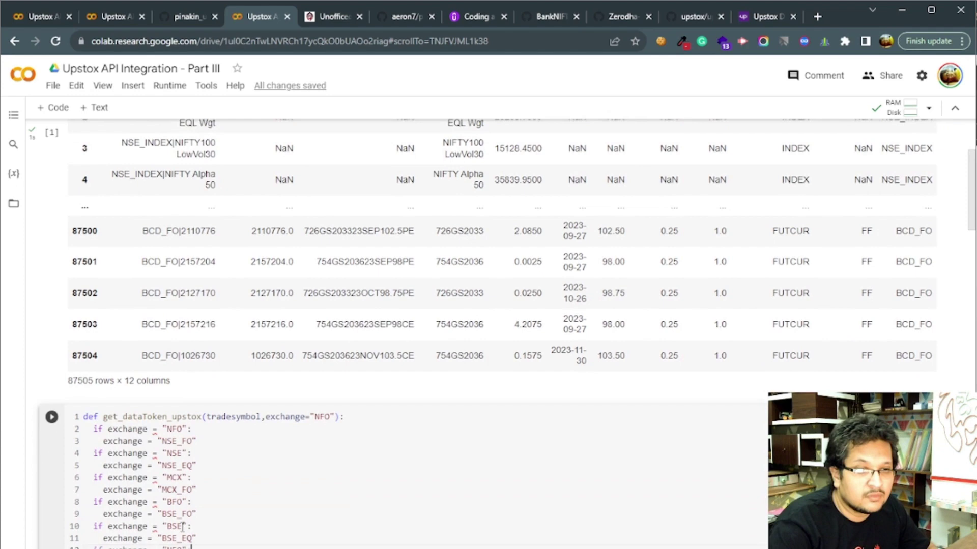
left_click_drag(202, 492, 223, 469)
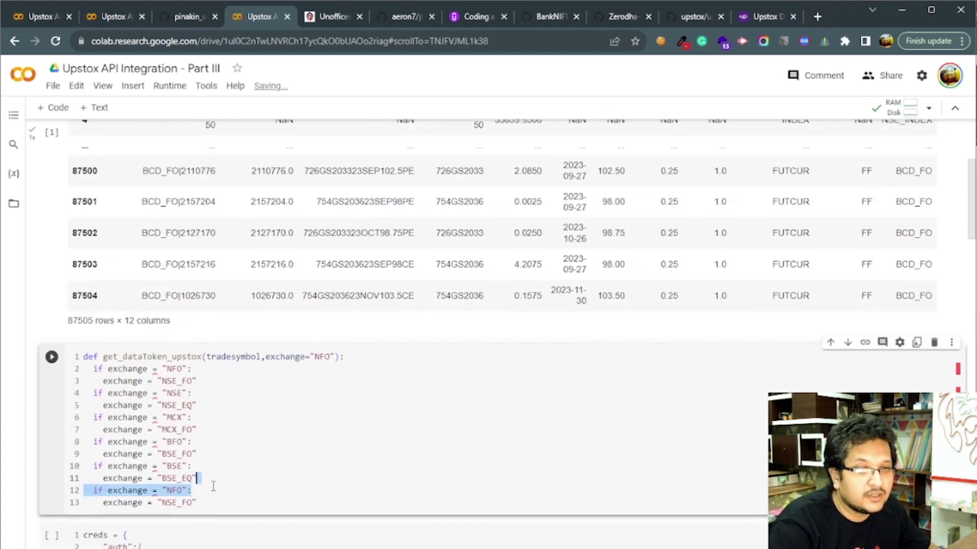
Delete the leftover NFO branch and make the NFO, NSE and MCX checks use ==
left_click_drag(202, 503, 218, 483)
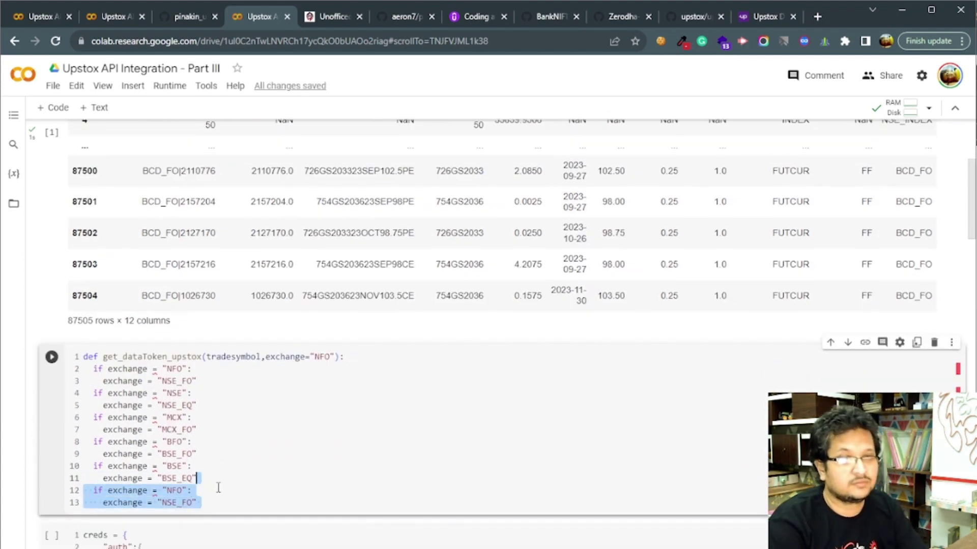
key("BackSpace")
left_click(158, 369)
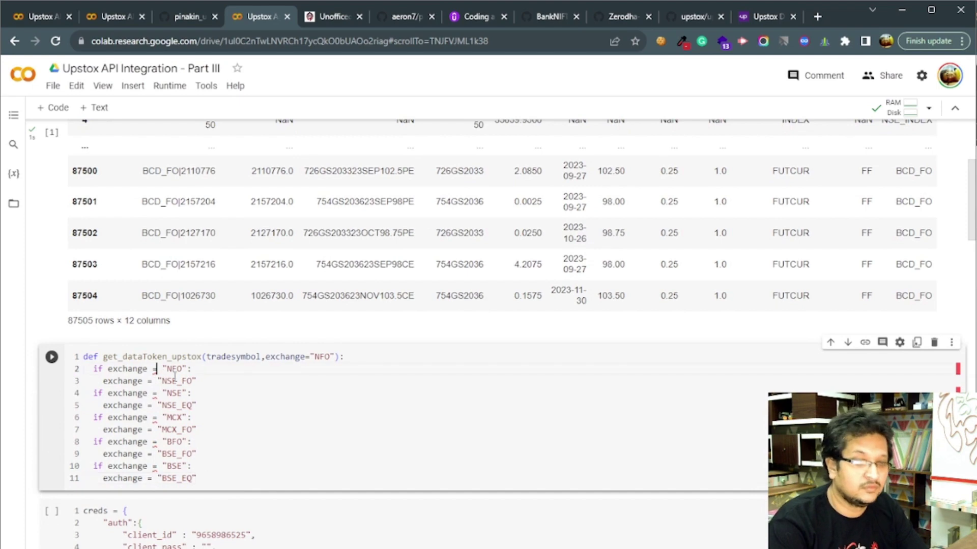
type("=")
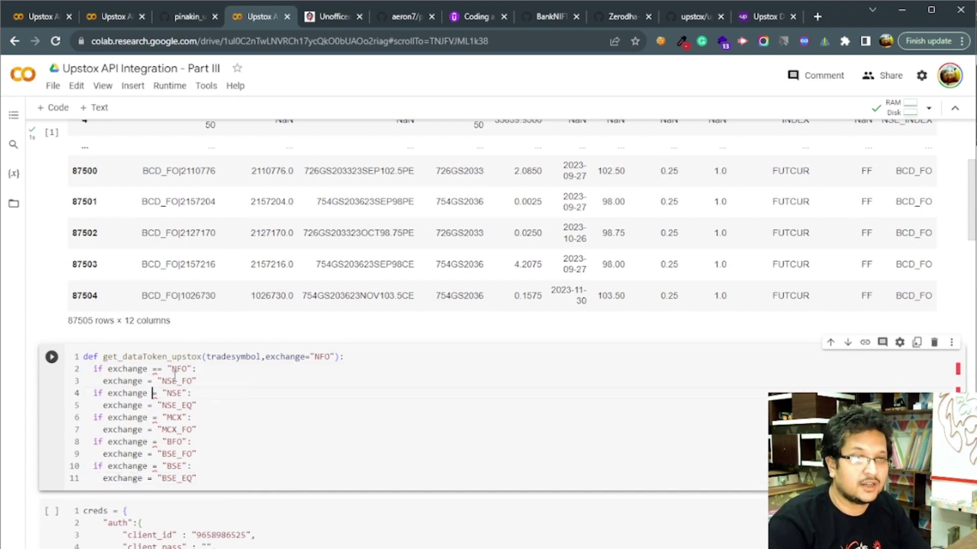
type("=")
key("Down")
type("=")
key("Down")
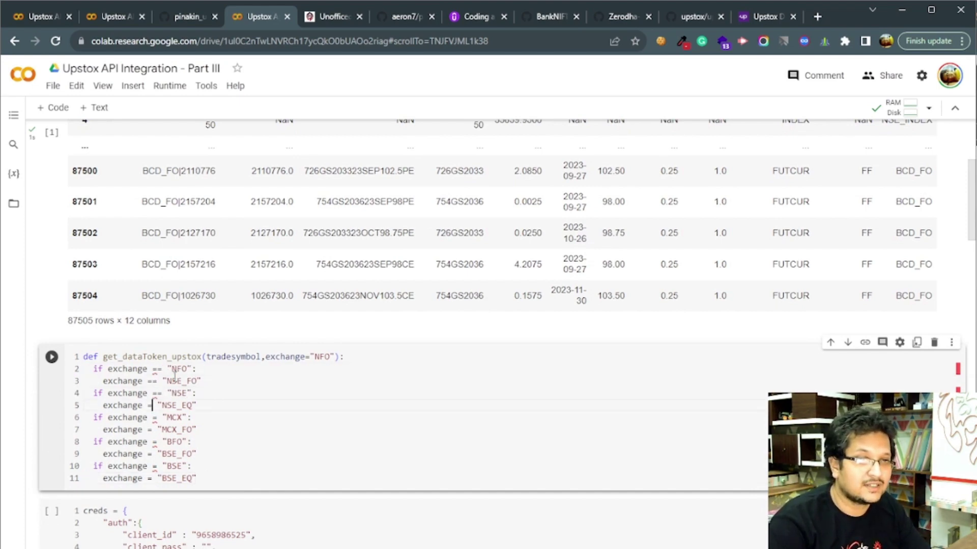
key("Down")
type("=")
key("Up")
key("Up")
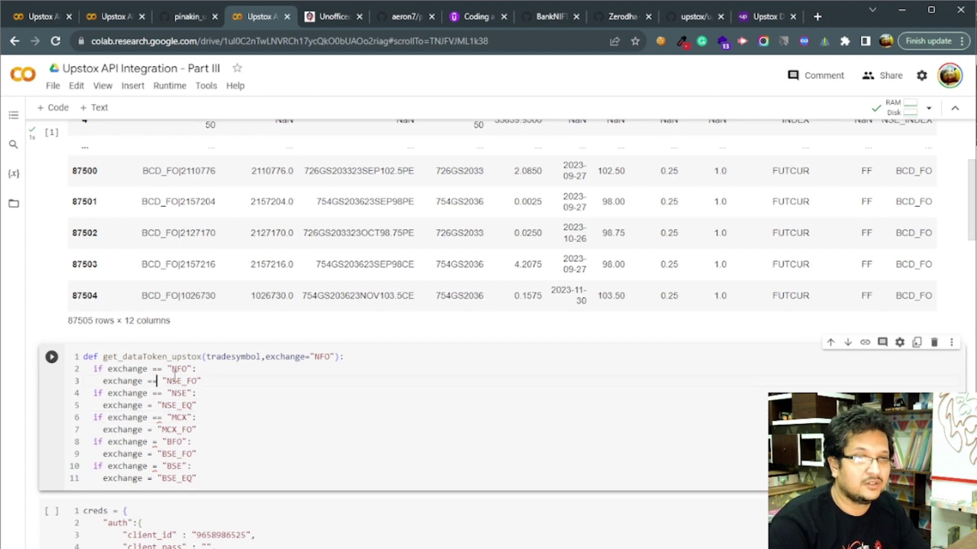
key("BackSpace")
key("Down")
key("Down")
type("=")
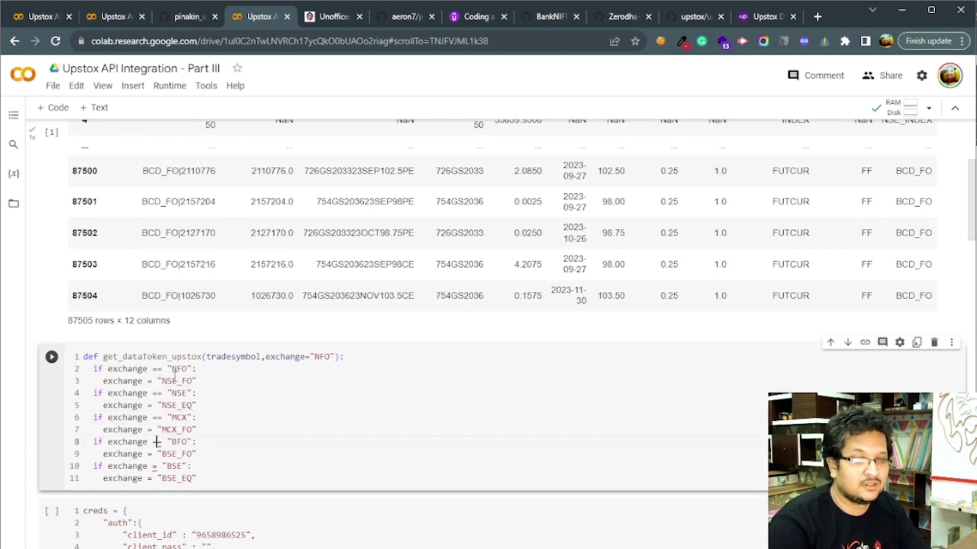
type("=")
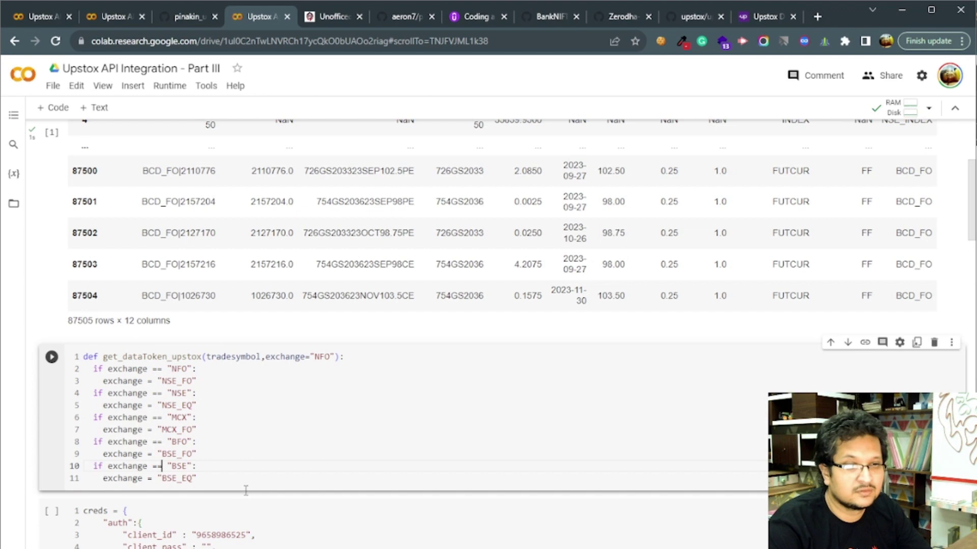
Start line 12 as dataToken = instrumentList3[instrumentList3[' to begin a row filter
key("Return")
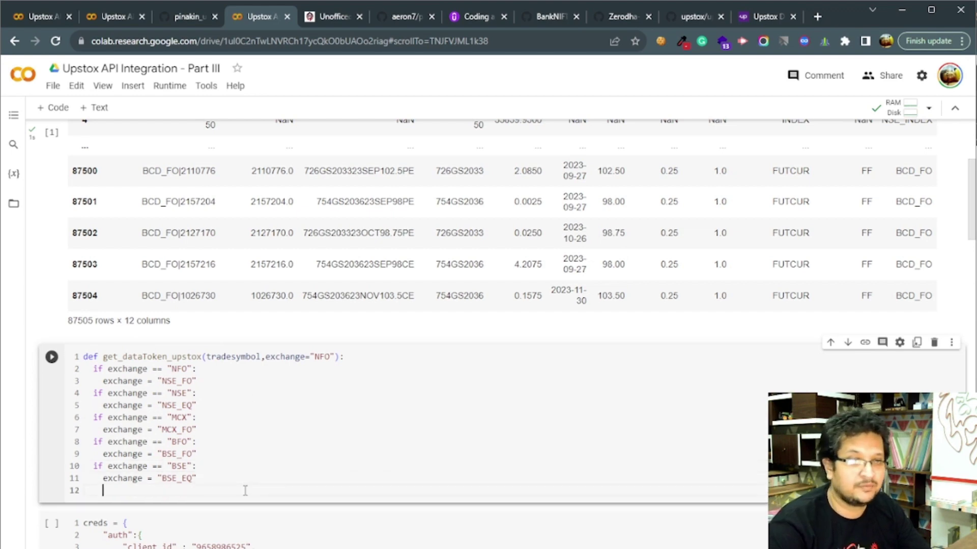
type("def")
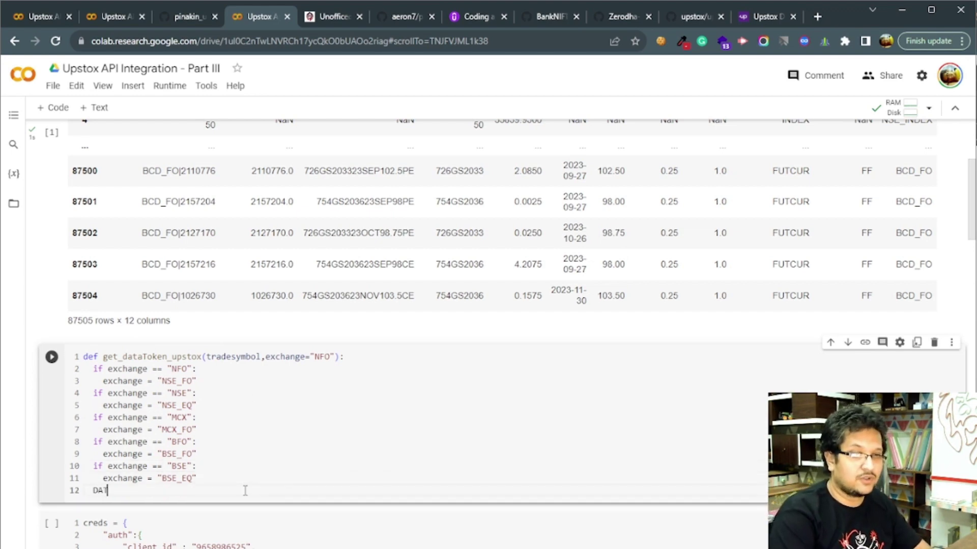
type("a")
key("BackSpace")
key("BackSpace")
key("BackSpace")
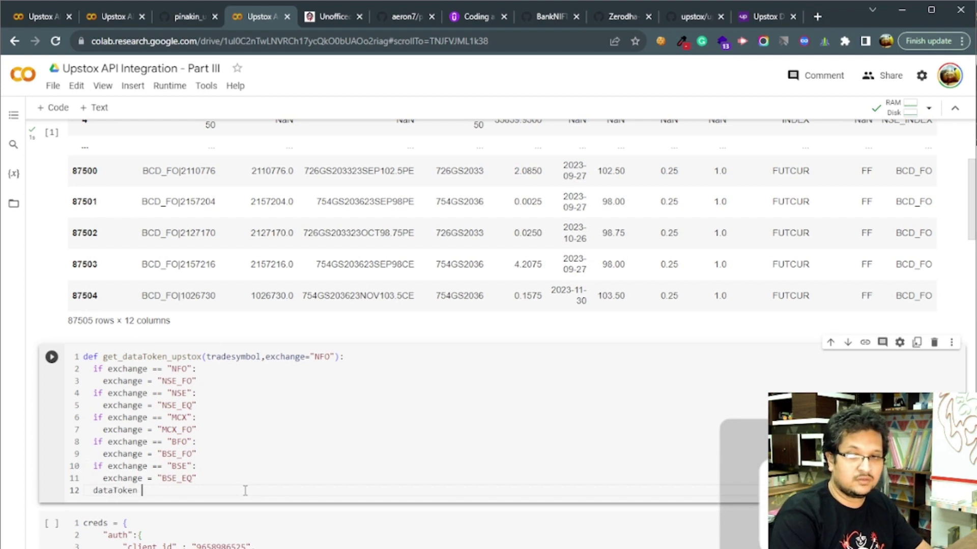
type("= instrumen")
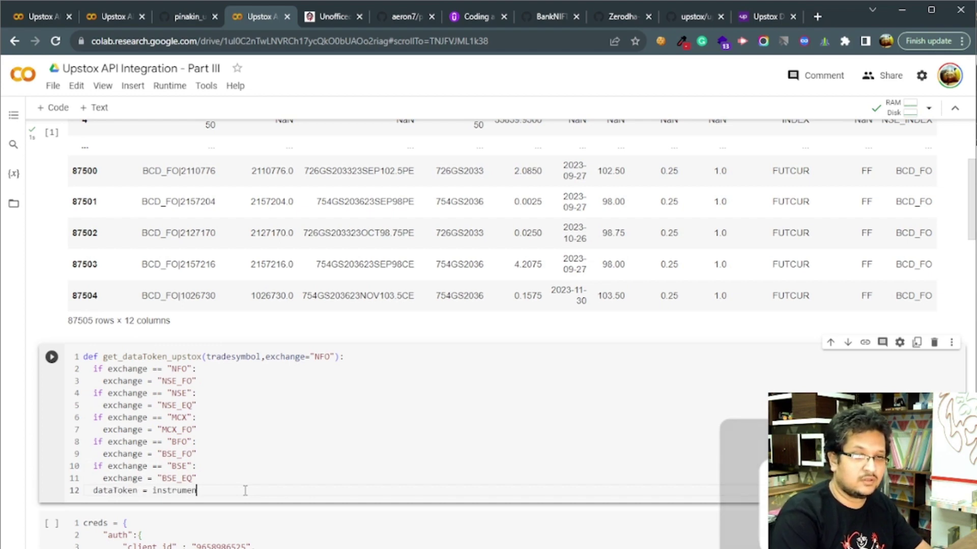
type("t")
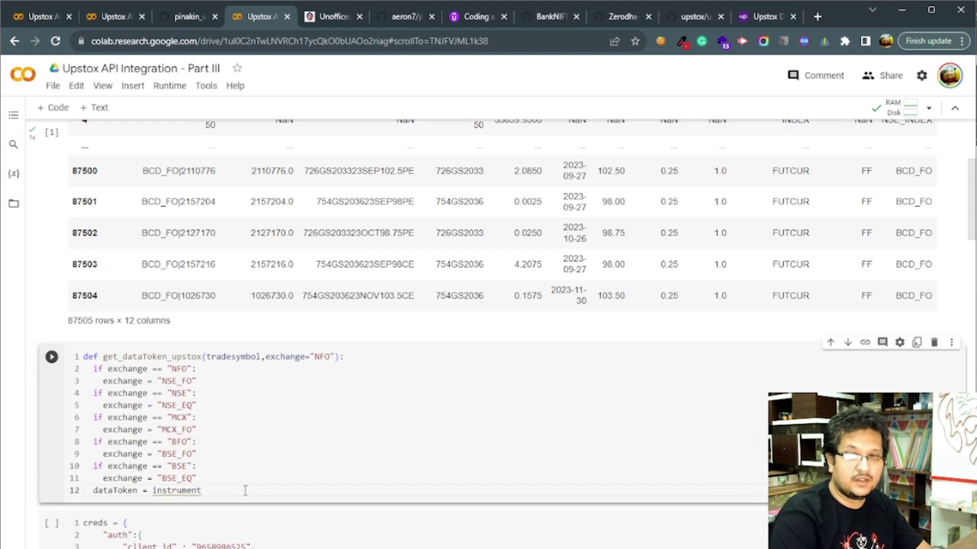
type("List3[")
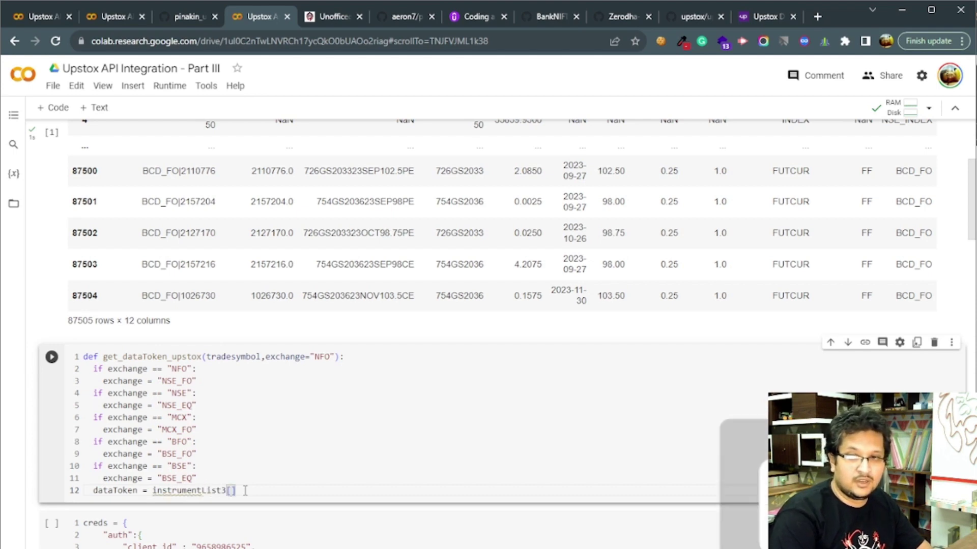
key("ctrl+space")
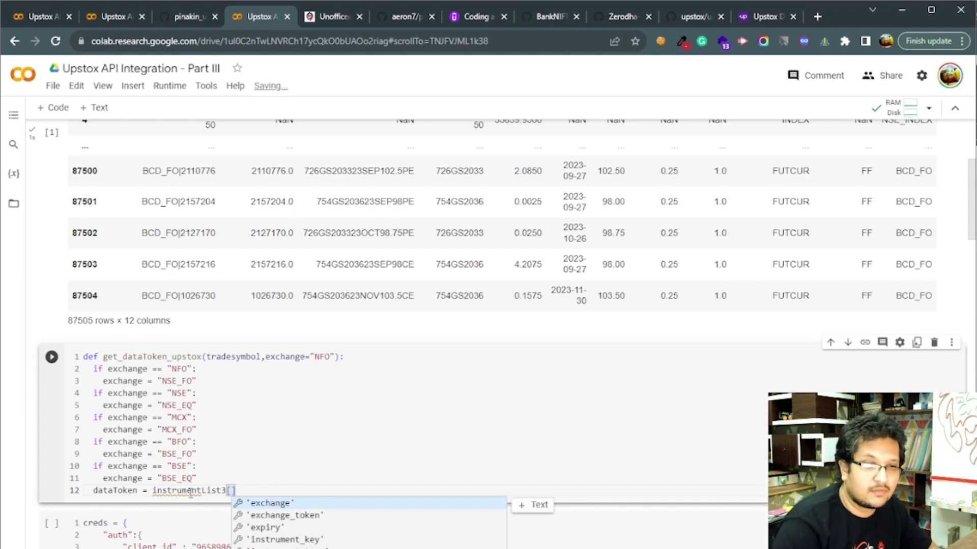
key("Escape")
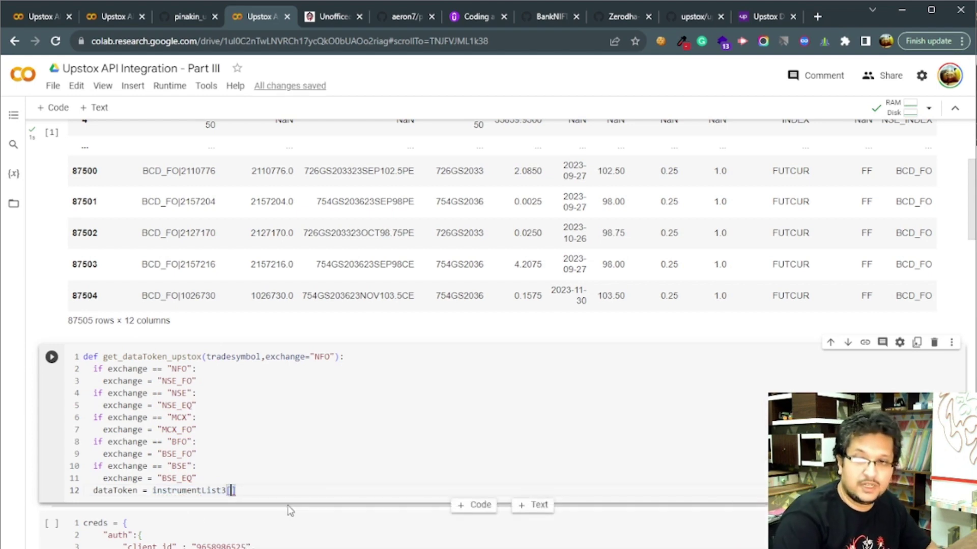
type("instrumentList3")
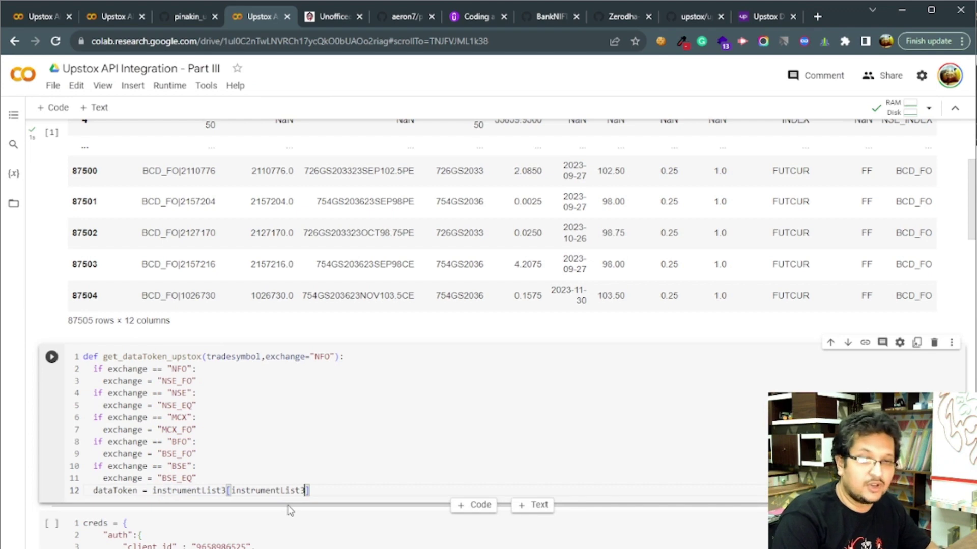
type("['")
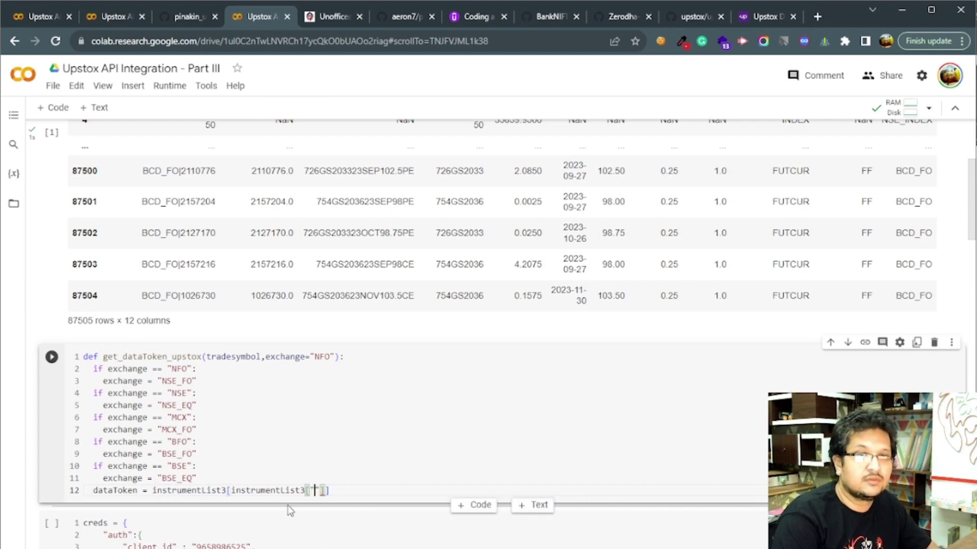
scroll(313, 490, "up", 3)
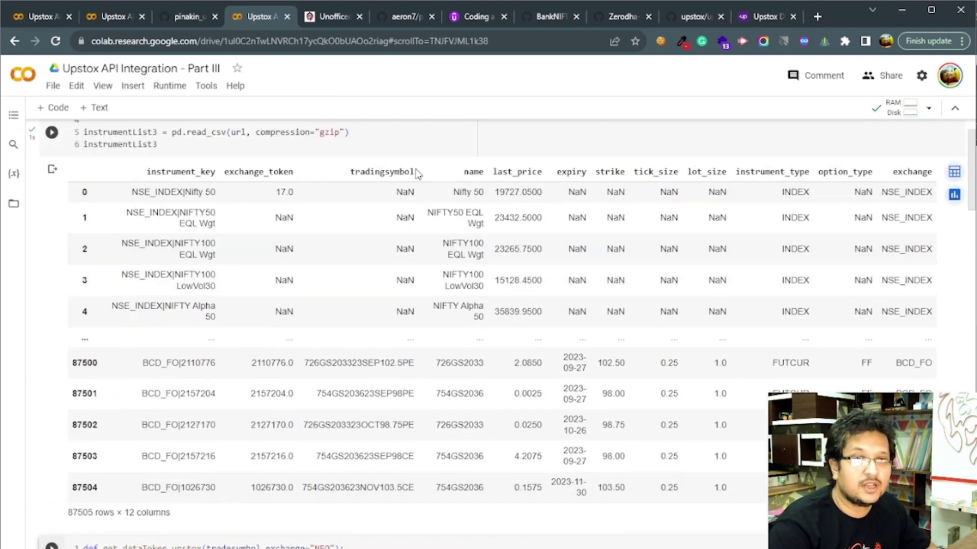
Write (instrumentList3["tradingsymbol"]==tradesymbol) on line 12, checking header and parameter names
double_click(382, 172)
scroll(398, 260, "down", 3)
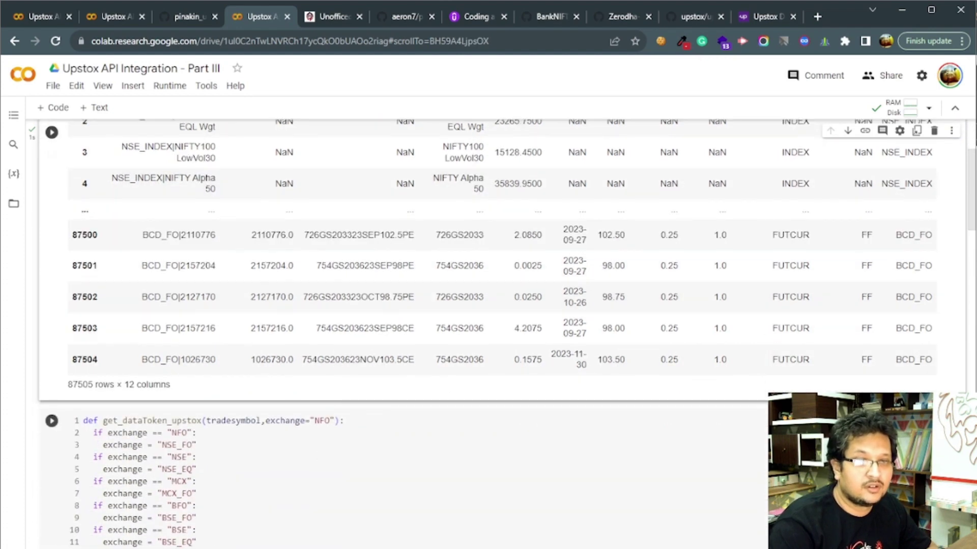
left_click(315, 547)
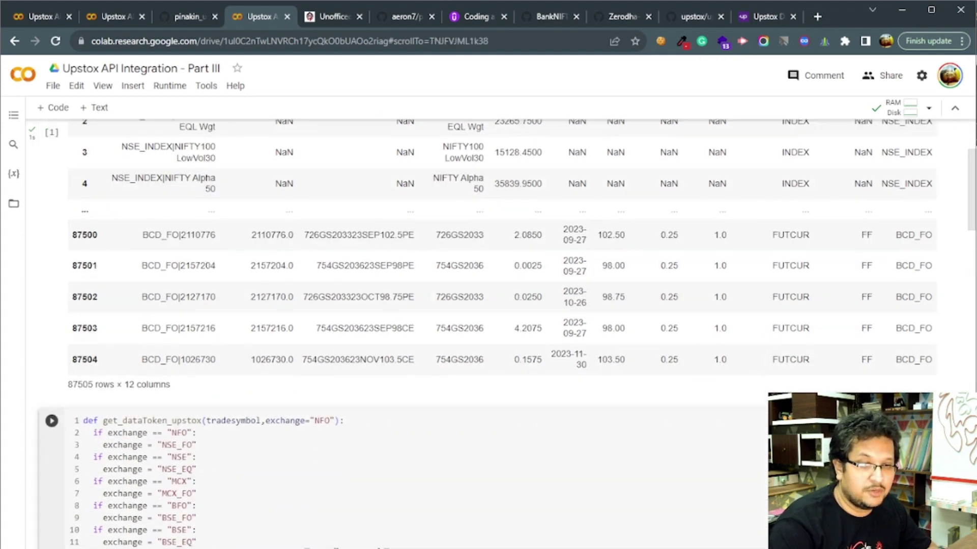
double_click(242, 421)
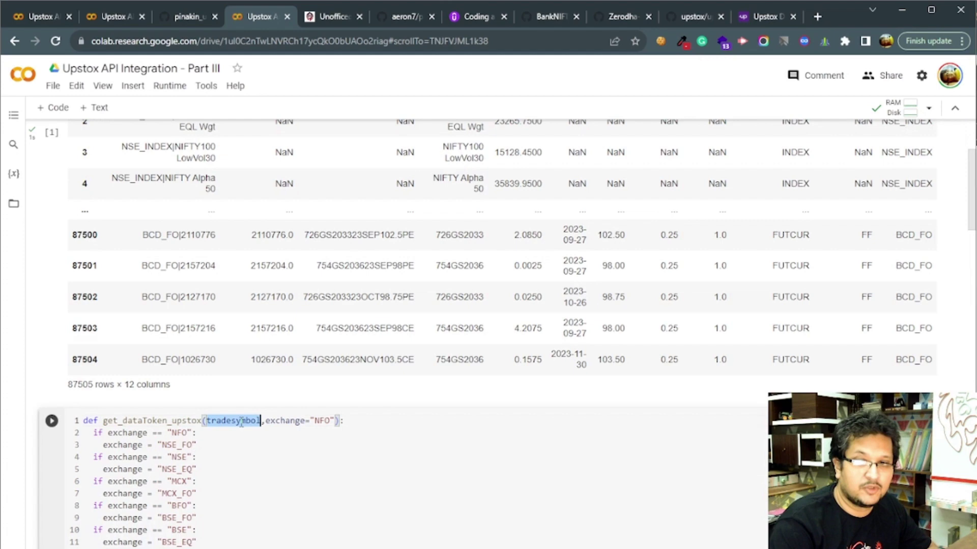
left_click(388, 548)
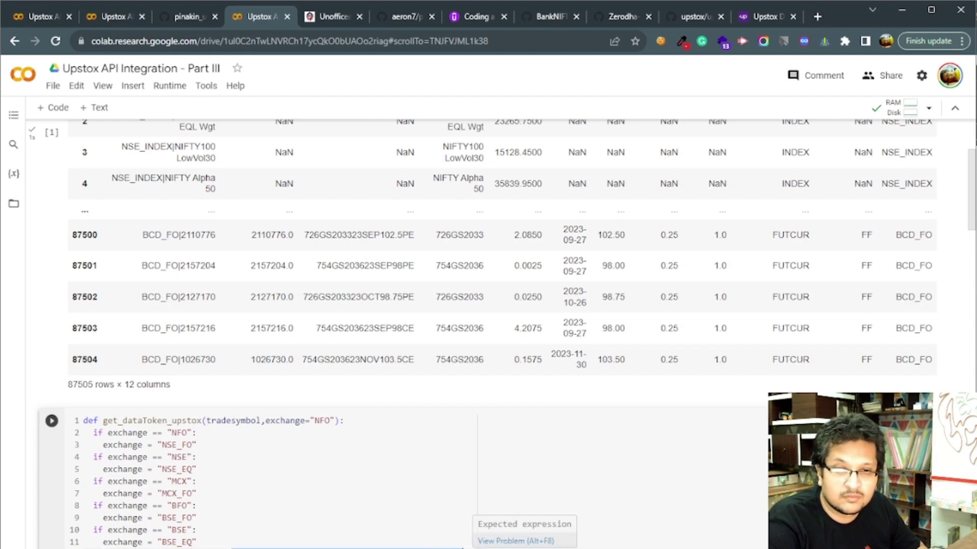
double_click(294, 423)
left_click(603, 544)
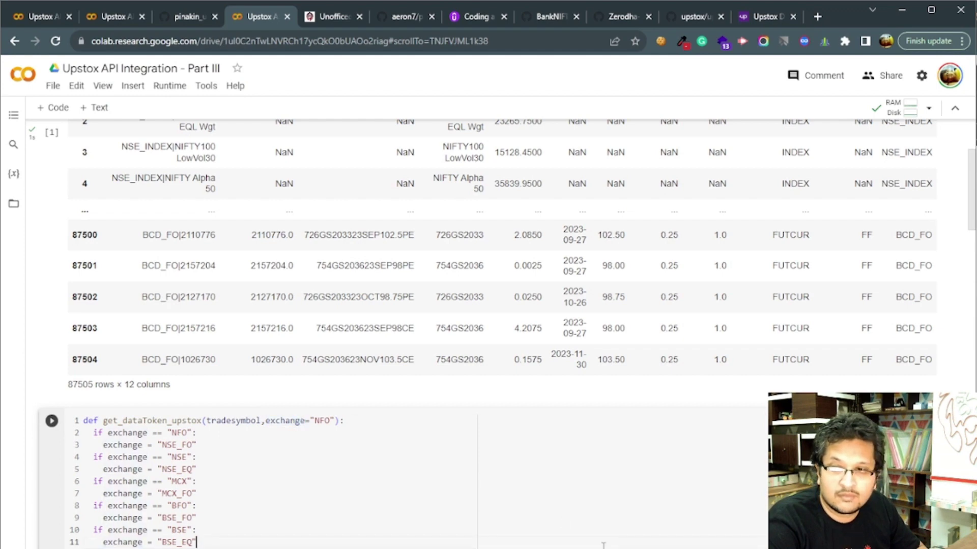
scroll(686, 441, "up", 2)
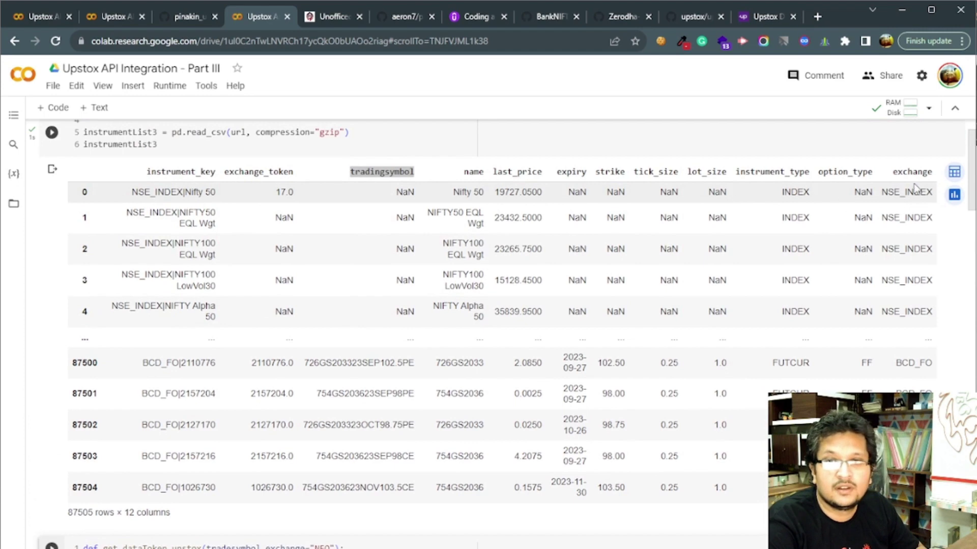
scroll(854, 366, "down", 3)
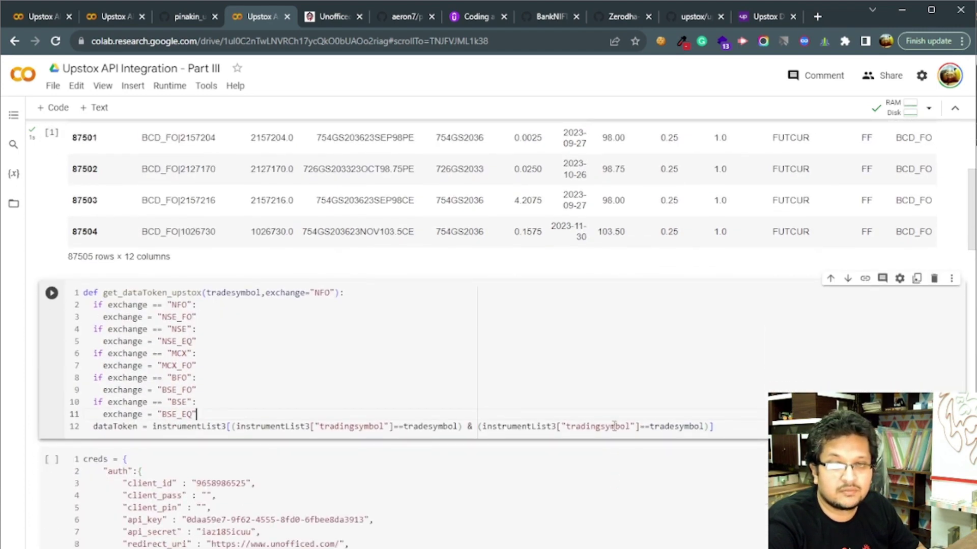
Make line 12's second condition compare the exchange column with the exchange argument
double_click(614, 426)
type("exchange")
double_click(664, 426)
type("exchange")
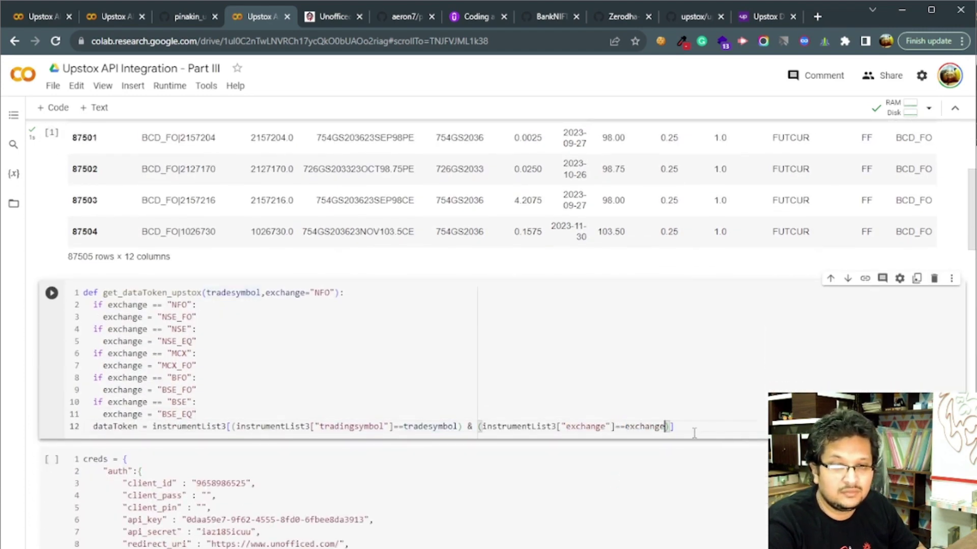
scroll(459, 357, "up", 2)
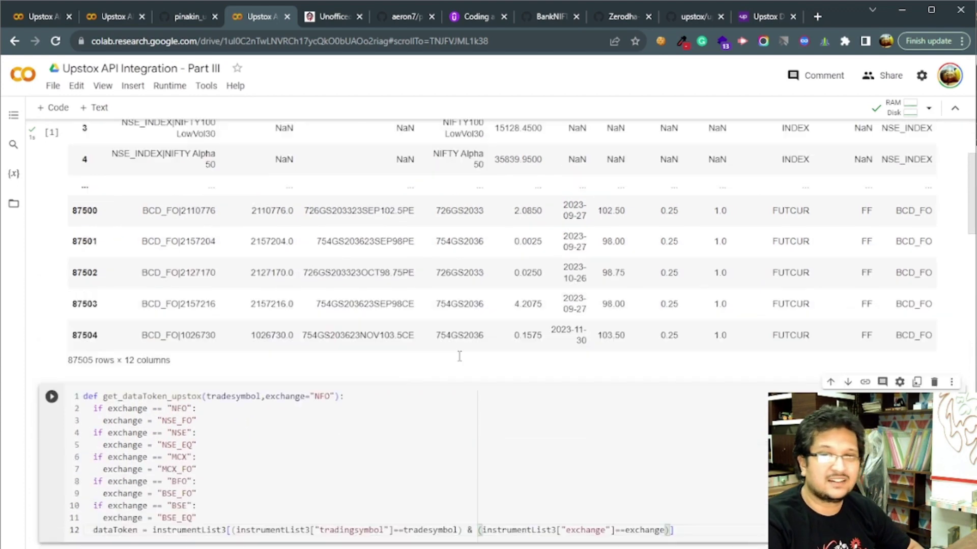
scroll(460, 356, "up", 1)
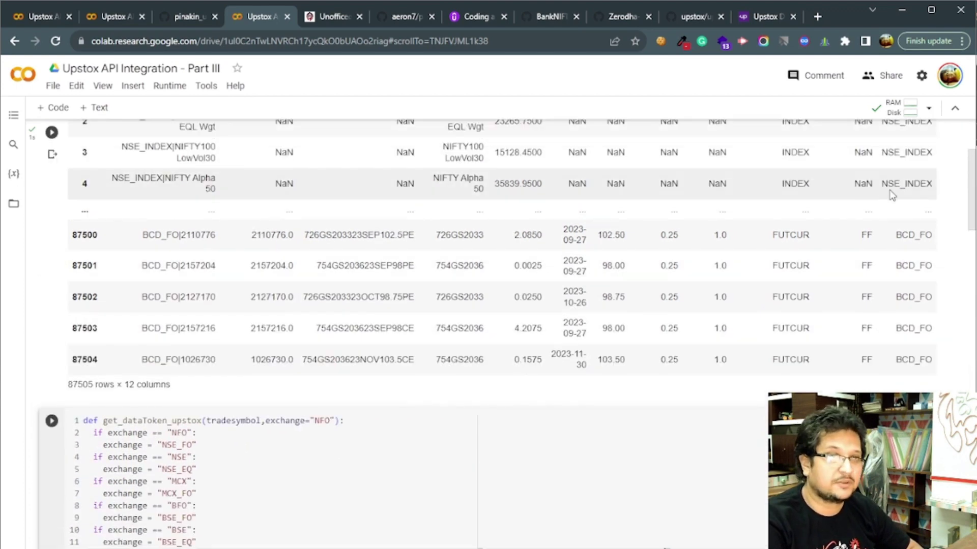
scroll(886, 192, "up", 2)
scroll(885, 191, "down", 1)
scroll(817, 221, "down", 2)
scroll(818, 220, "down", 1)
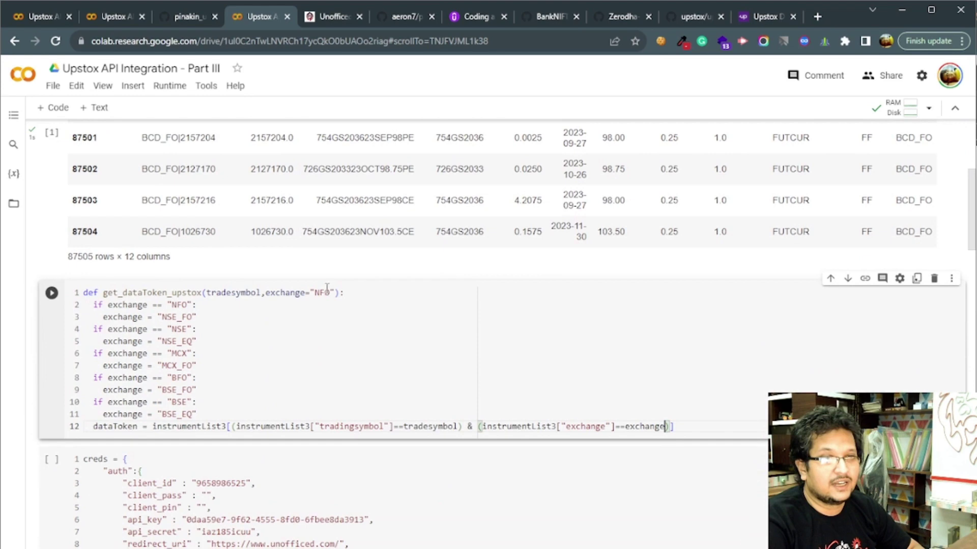
scroll(303, 329, "down", 2)
left_click(702, 360)
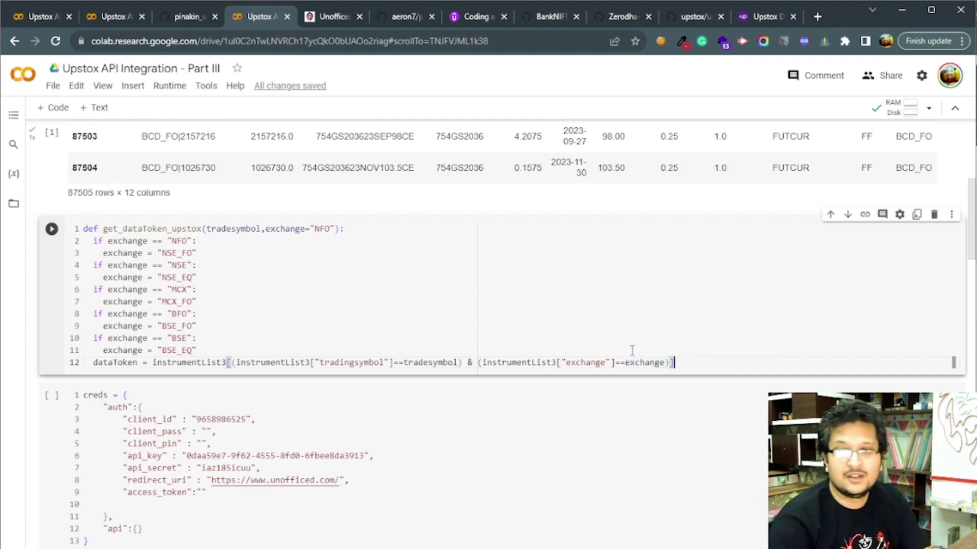
Add line 13: return dataToken.instrument_key.iloc[0]
key("Return")
type("return")
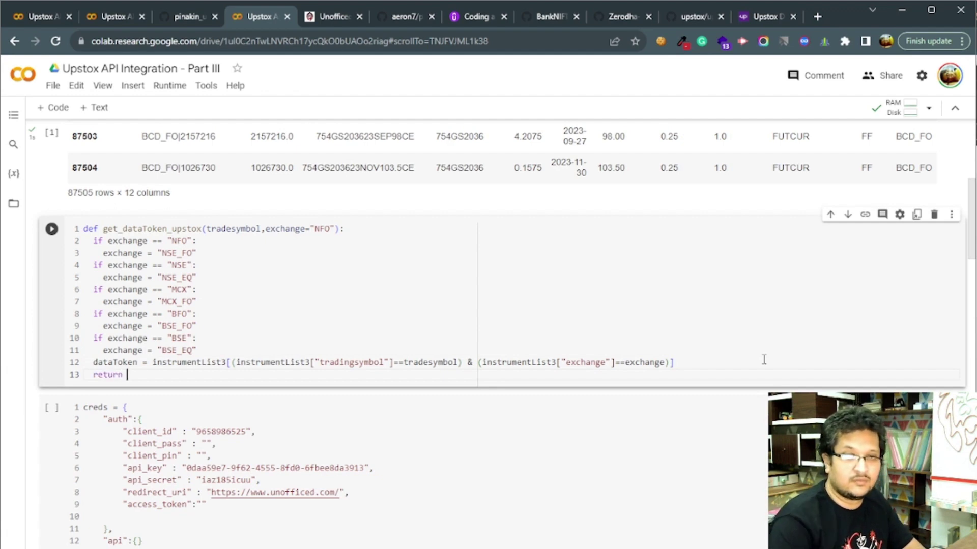
double_click(124, 363)
key("ctrl+c")
left_click(129, 375)
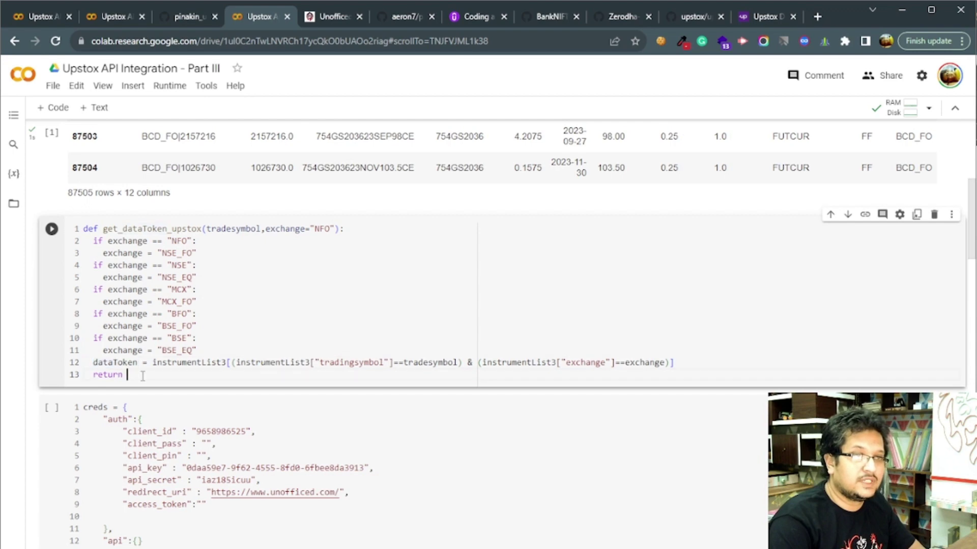
key("ctrl+v")
scroll(205, 286, "up", 2)
scroll(205, 285, "up", 1)
scroll(191, 252, "up", 1)
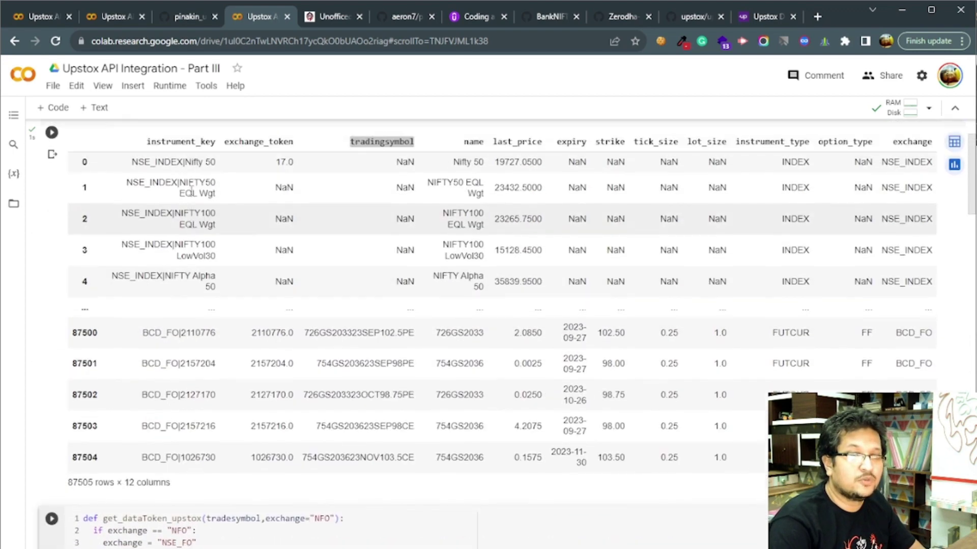
scroll(187, 241, "up", 1)
scroll(187, 252, "down", 2)
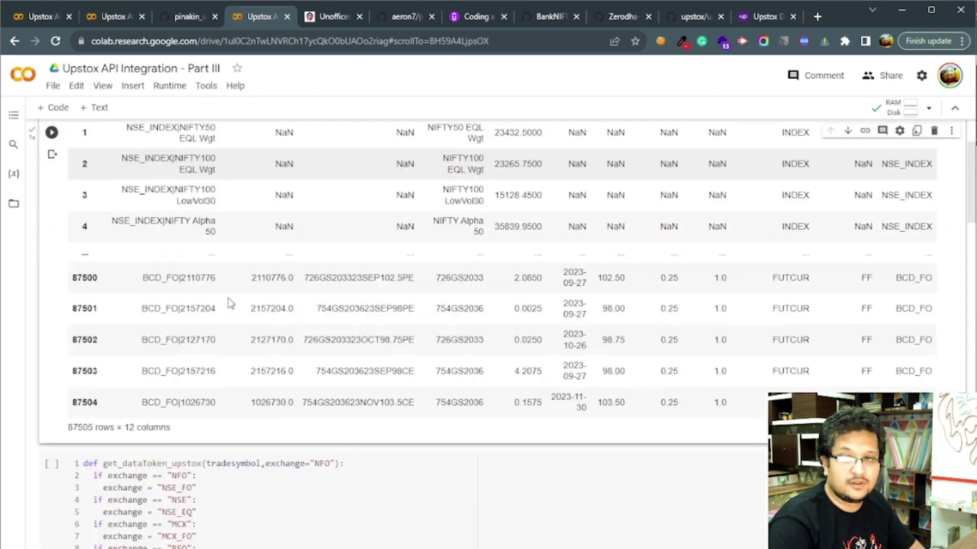
scroll(198, 422, "down", 1)
left_click(183, 504)
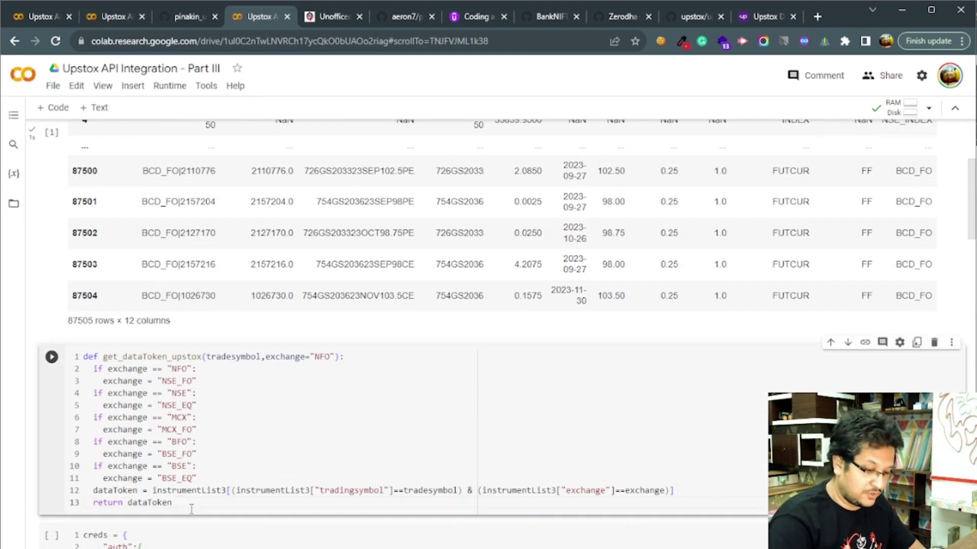
type("instrument_key")
key("ctrl+z")
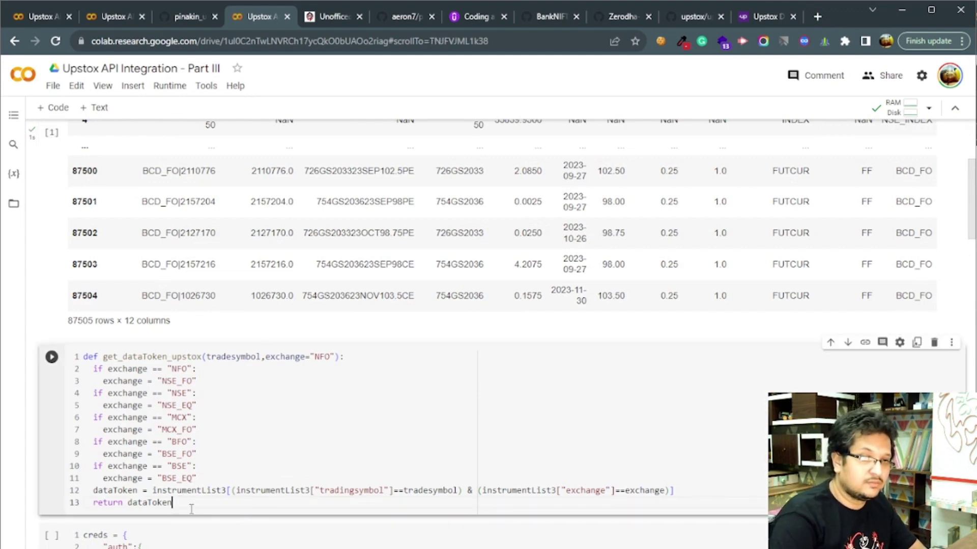
type("instrument_key.iloc[")
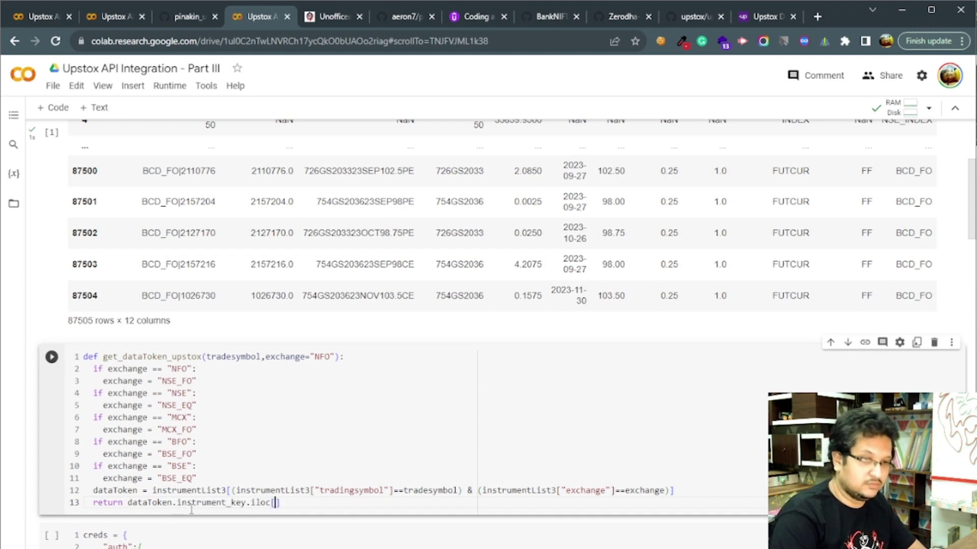
type("0")
key("End")
Add line 14 and select the signature get_dataToken_upstox(tradesymbol,exchange="NFO")
key("Return")
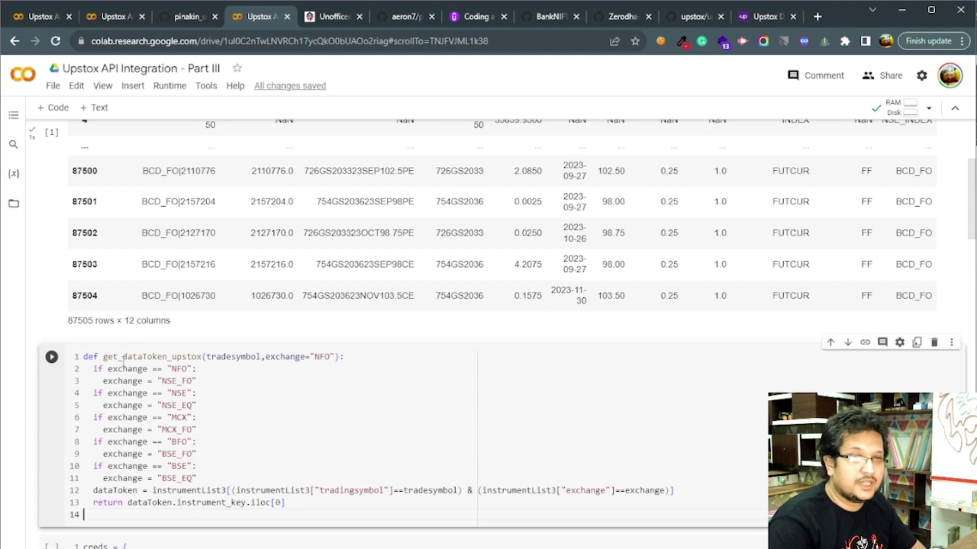
double_click(106, 357)
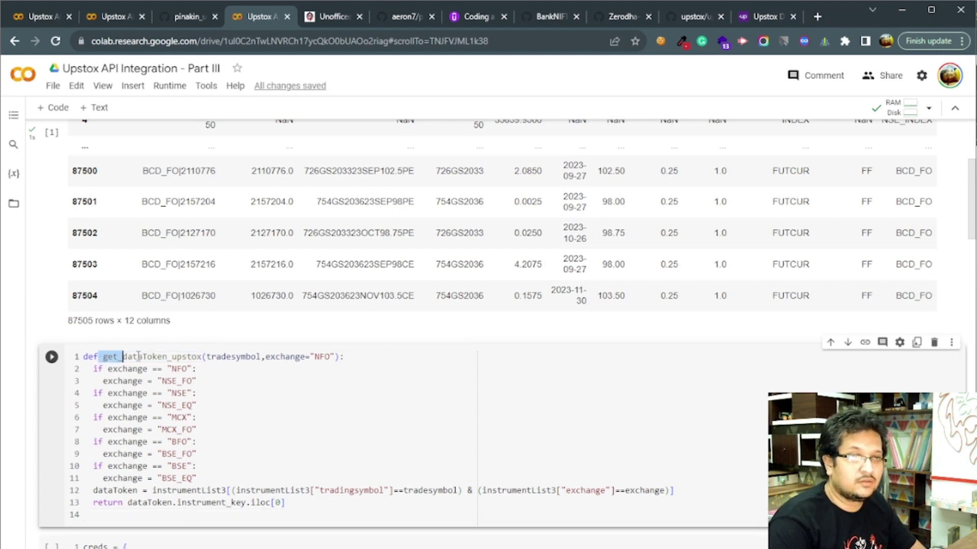
left_click_drag(104, 356, 252, 357)
left_click(335, 356)
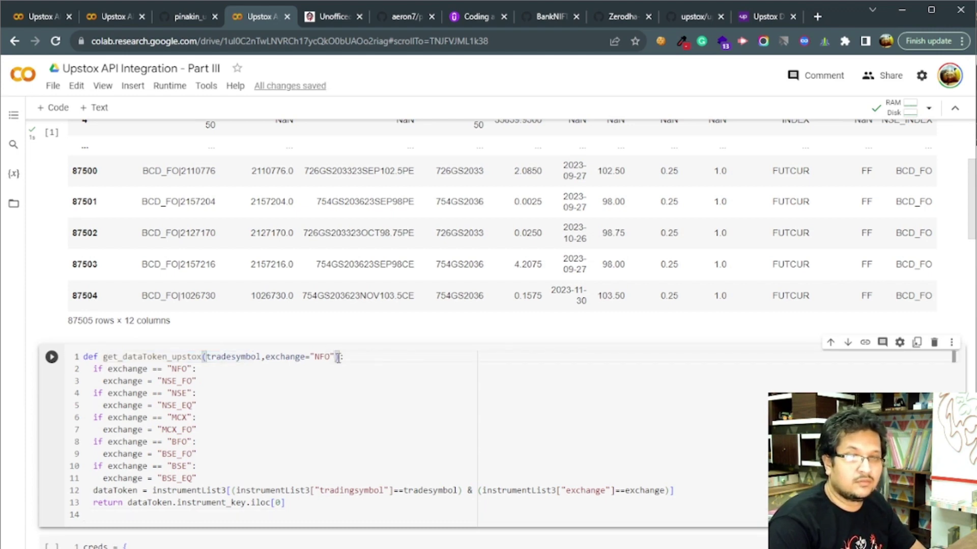
left_click_drag(338, 356, 104, 357)
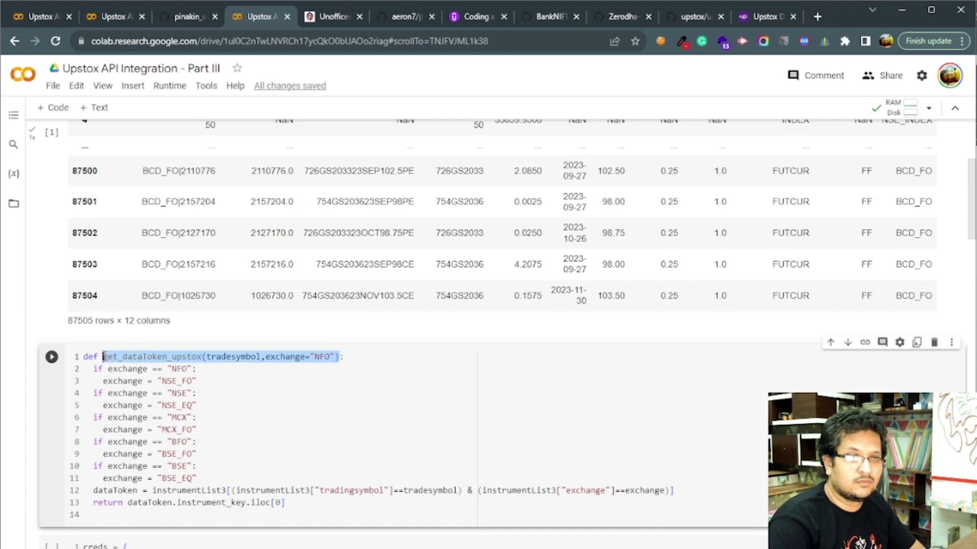
Paste the call below the function and change its arguments to "SBIN" and "NSE"
left_click(94, 517)
key("ctrl+v")
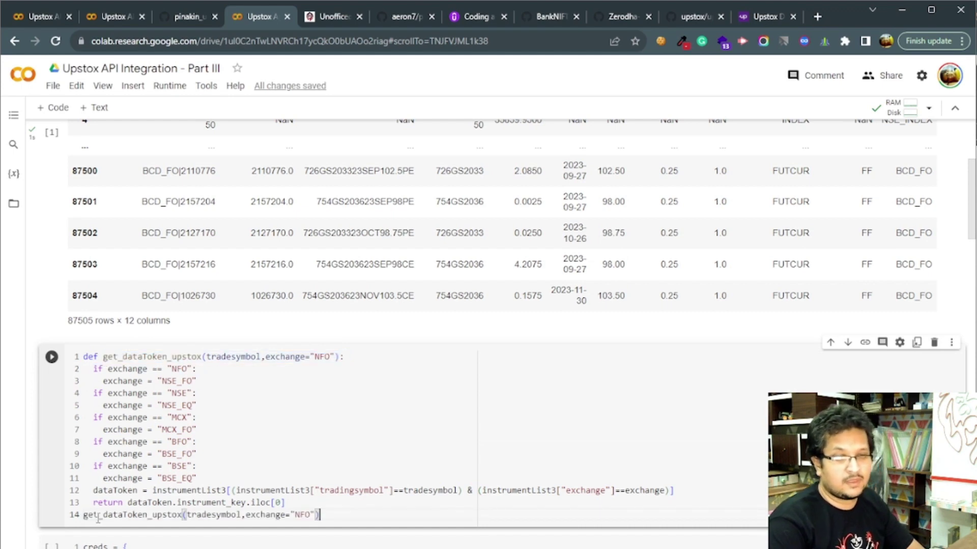
key("Home")
key("Return")
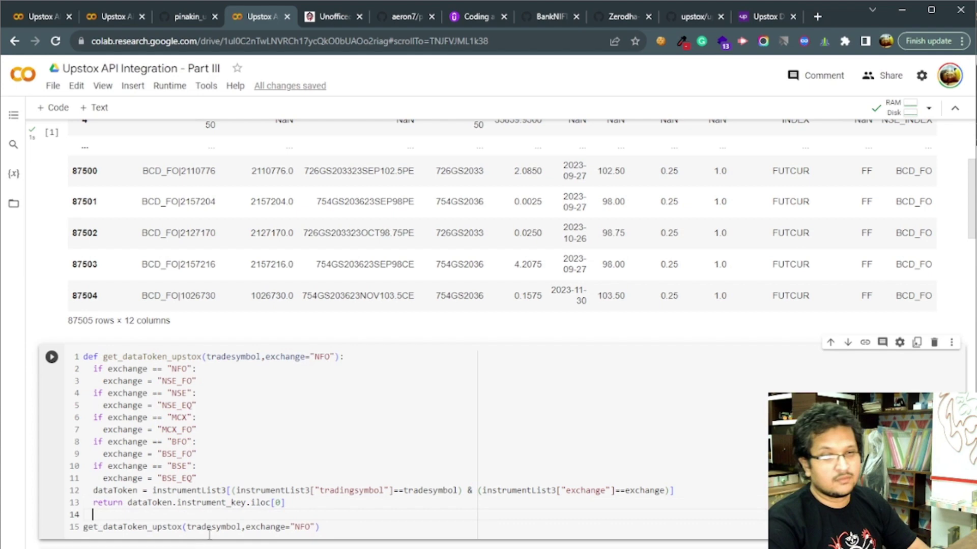
double_click(210, 528)
type("\"")
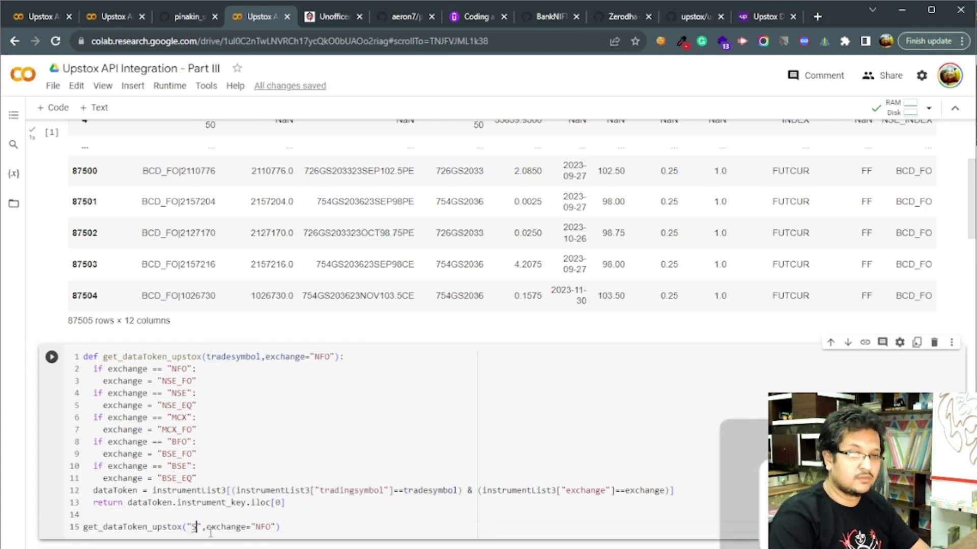
type("SEBI")
key("BackSpace")
key("BackSpace")
key("BackSpace")
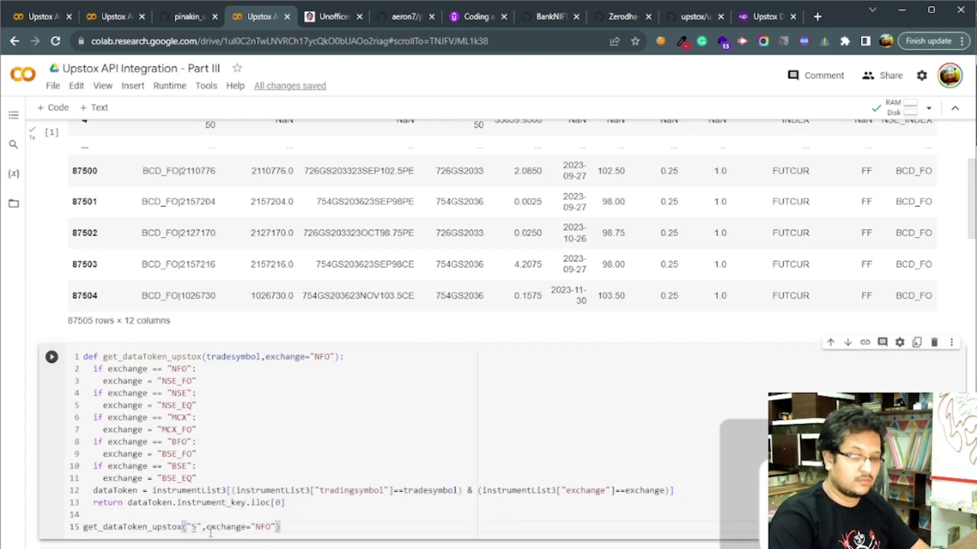
type("BIN")
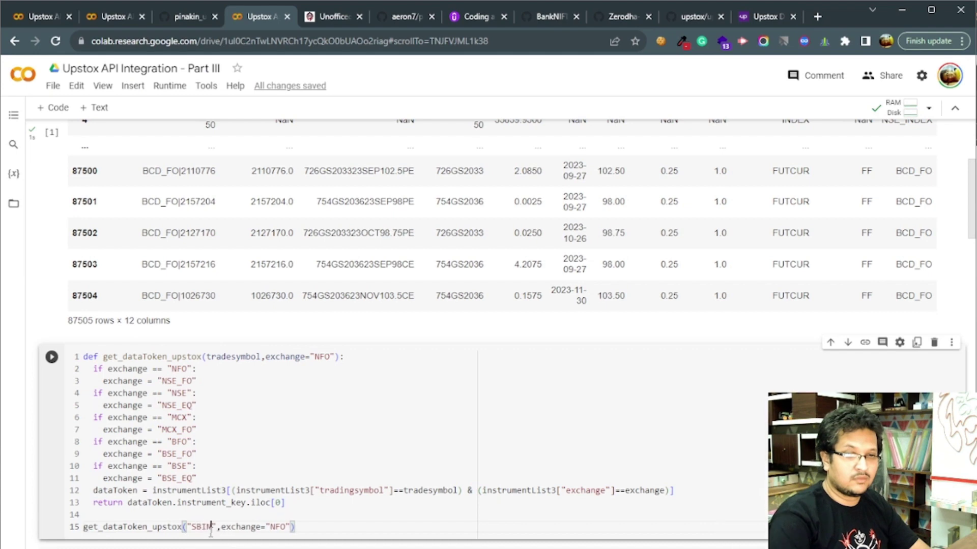
key("BackSpace")
key("BackSpace")
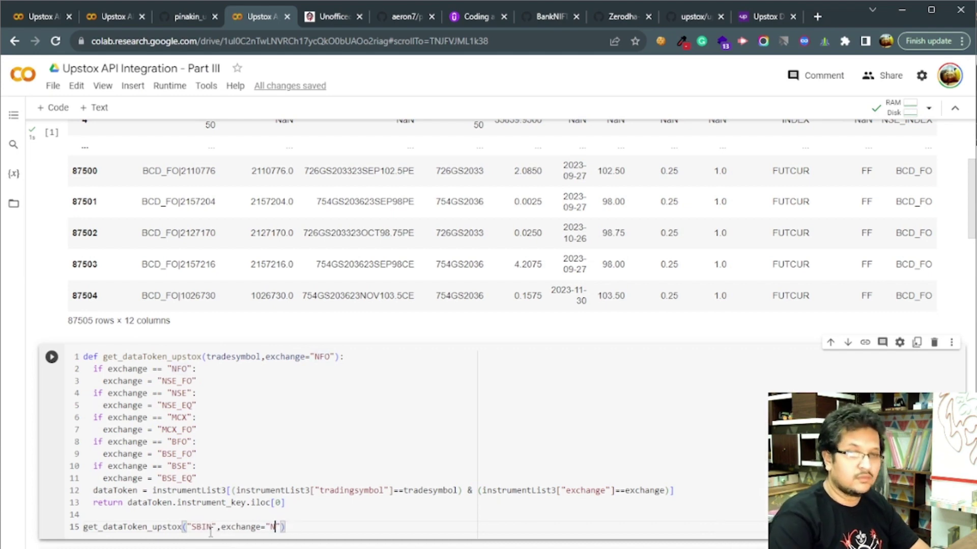
type("SE")
Run the cell, getting NSE_EQ|INE062A01020, and select the test call
key("shift+Return")
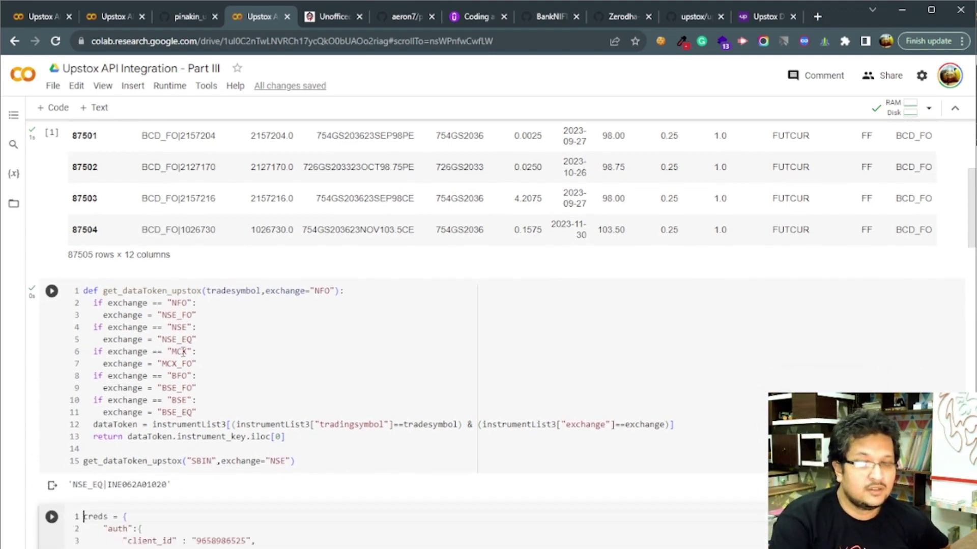
scroll(184, 352, "down", 1)
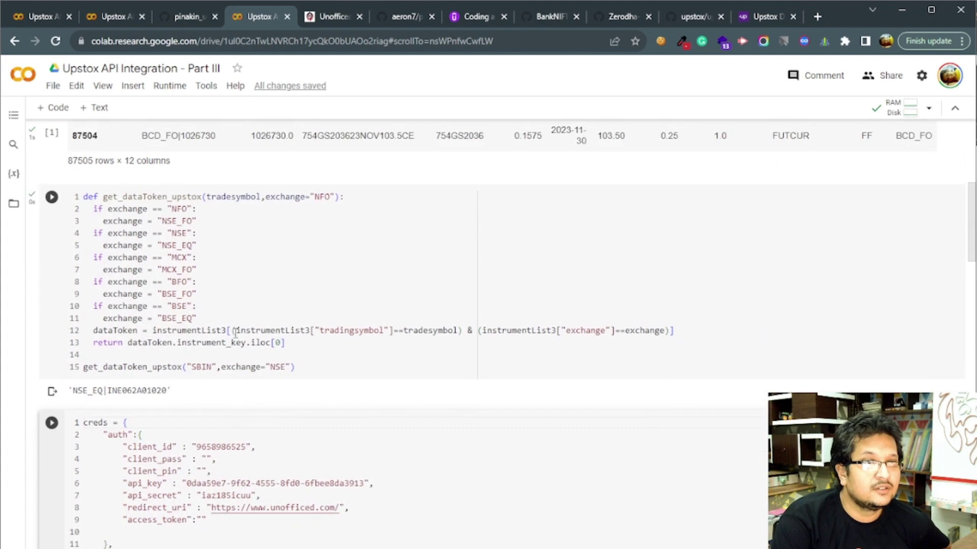
scroll(233, 339, "up", 5)
scroll(235, 337, "up", 1)
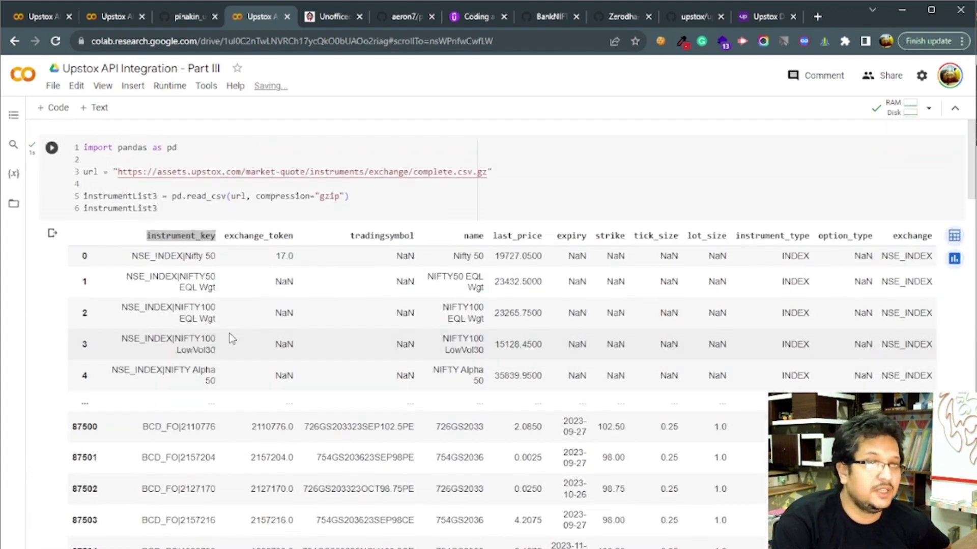
scroll(252, 347, "down", 4)
scroll(405, 283, "down", 2)
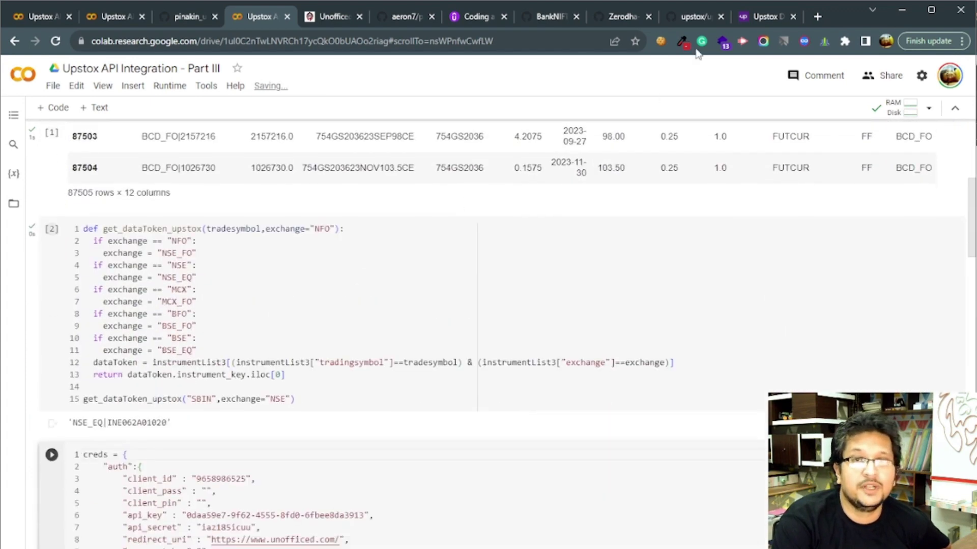
left_click_drag(192, 400, 228, 391)
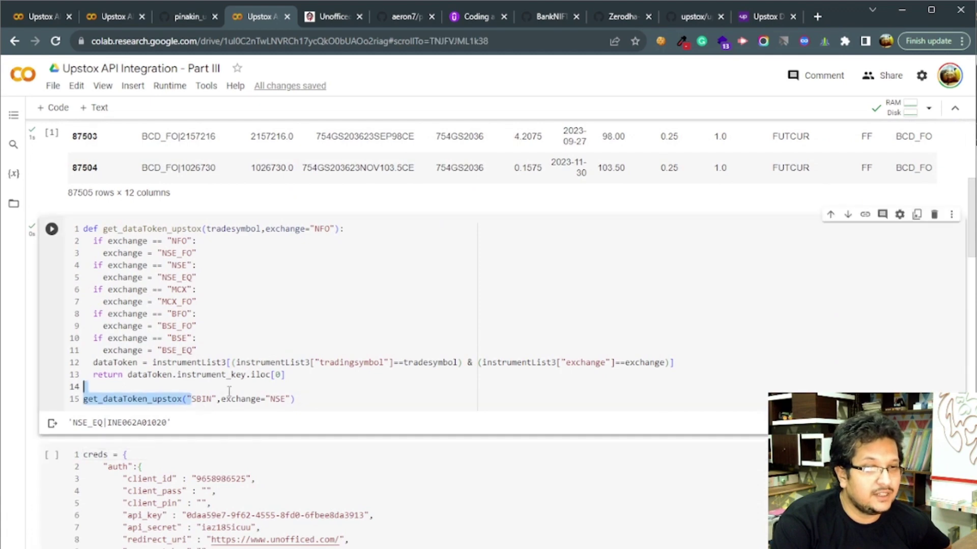
left_click(237, 398)
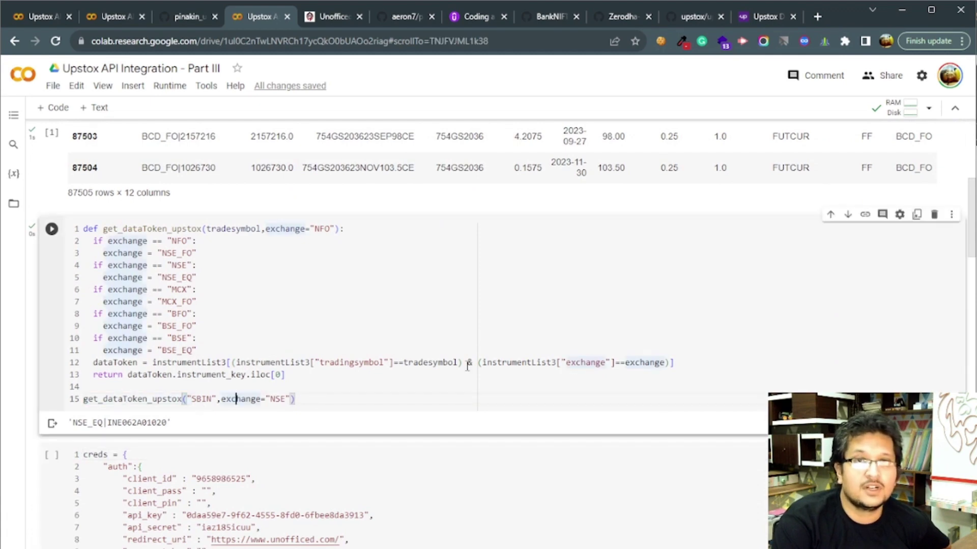
Review the README's Getting Started instrument_token example, then return to the Part III notebook
left_click(686, 19)
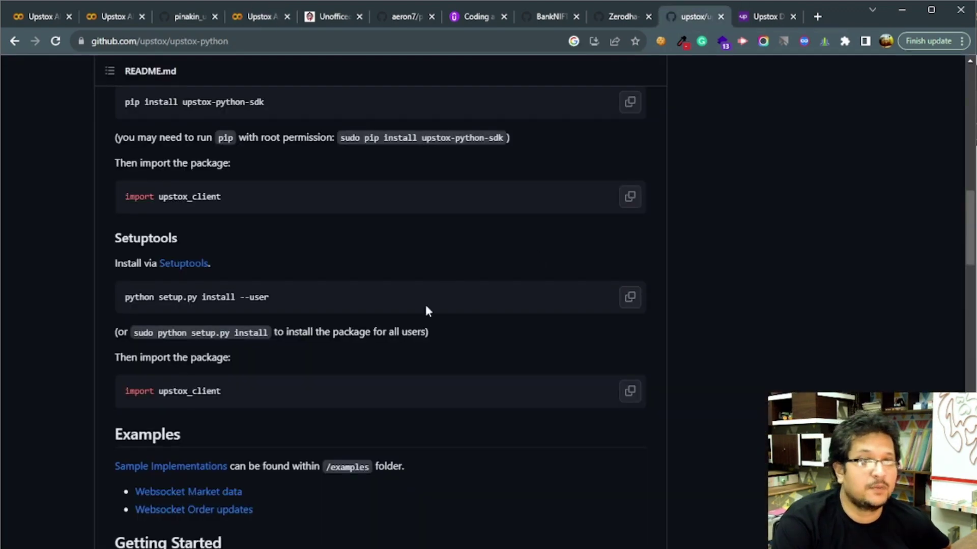
scroll(428, 301, "up", 3)
scroll(432, 299, "up", 2)
scroll(436, 294, "up", 3)
scroll(434, 289, "down", 5)
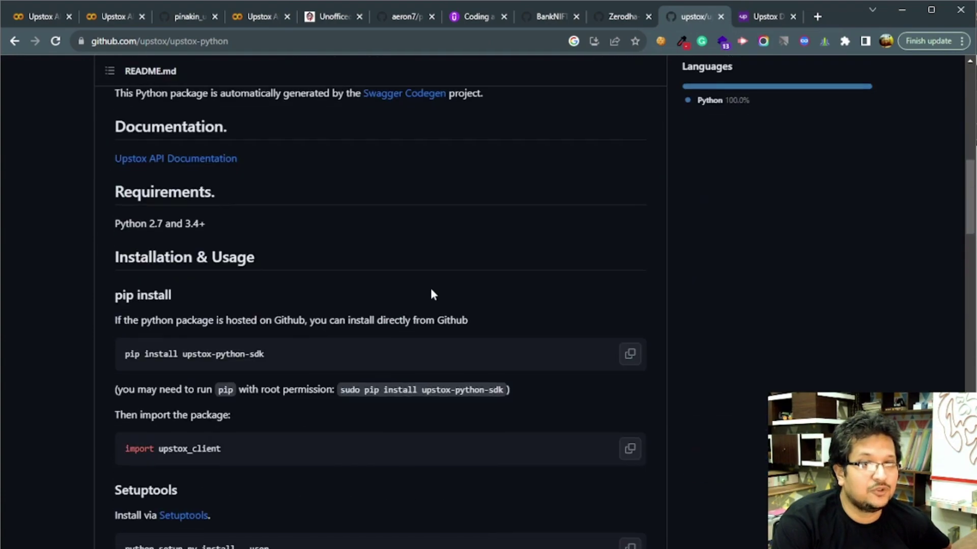
scroll(431, 288, "down", 5)
scroll(431, 287, "down", 2)
scroll(356, 328, "down", 1)
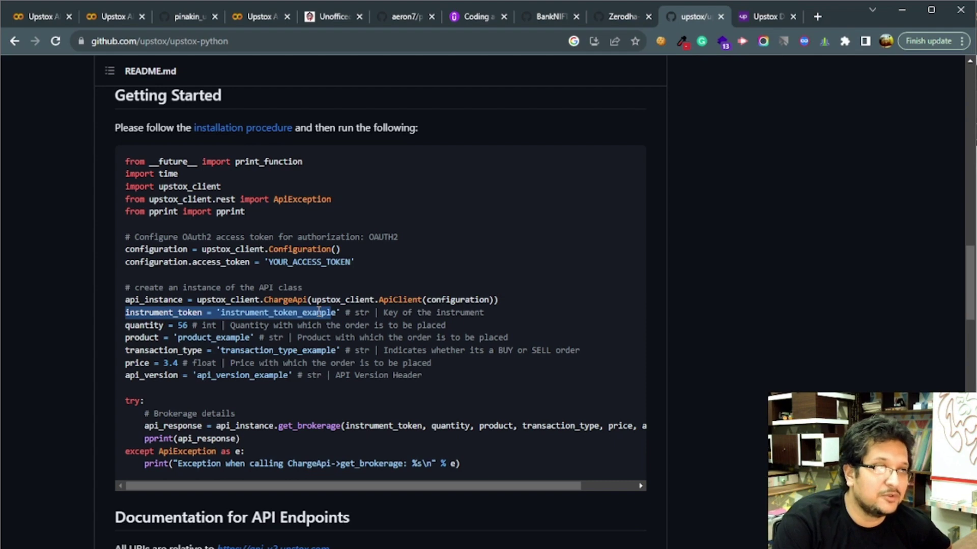
scroll(318, 312, "up", 2)
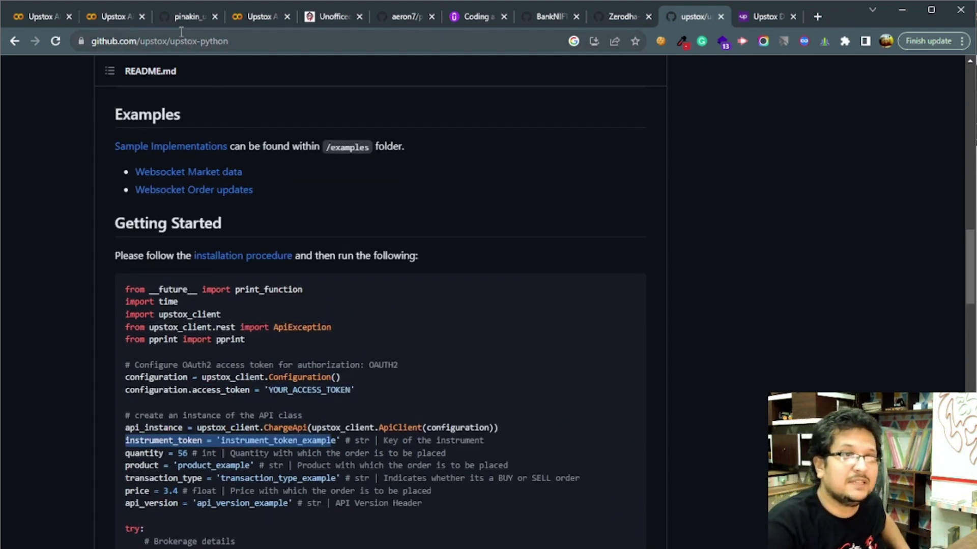
left_click(255, 17)
Glance at the Part II notebook, then bring the upstox-python README back
left_click(417, 388)
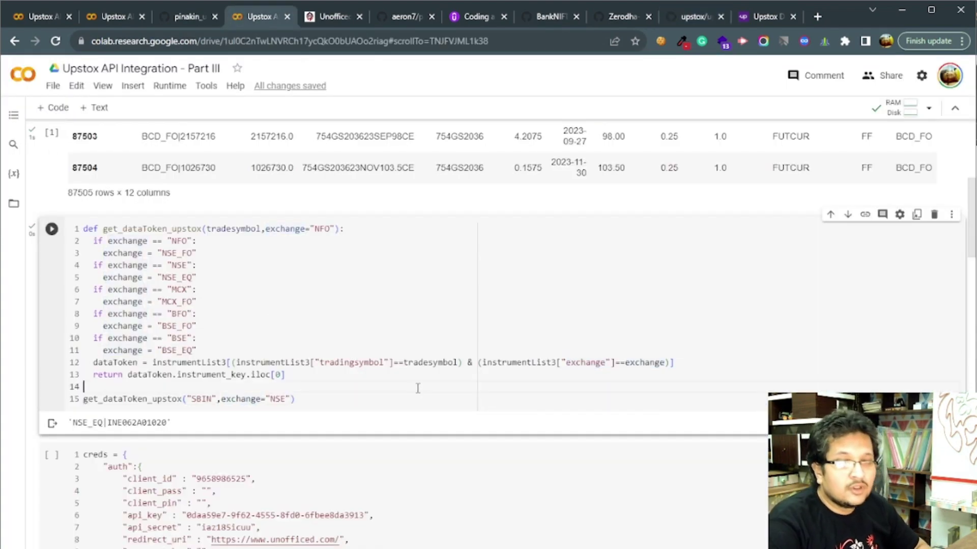
scroll(344, 363, "up", 1)
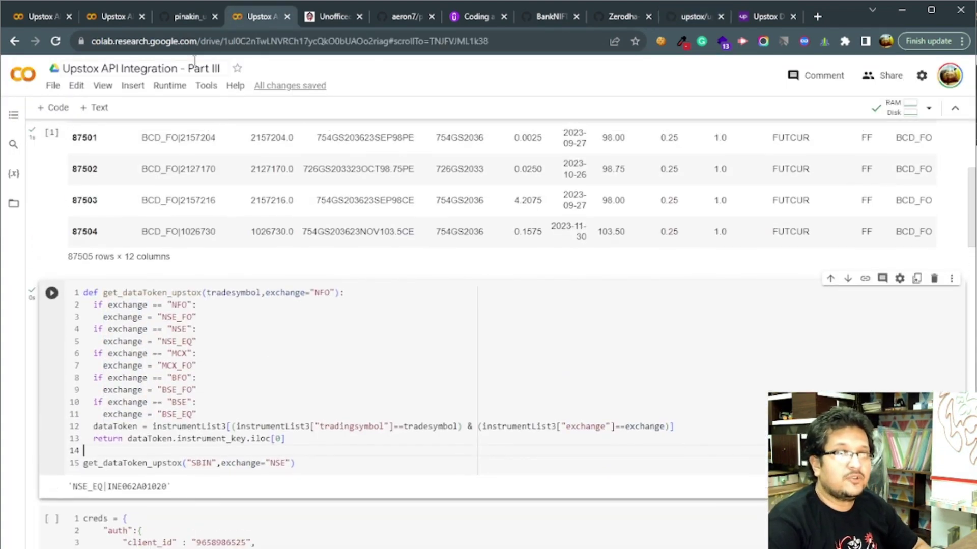
left_click(104, 17)
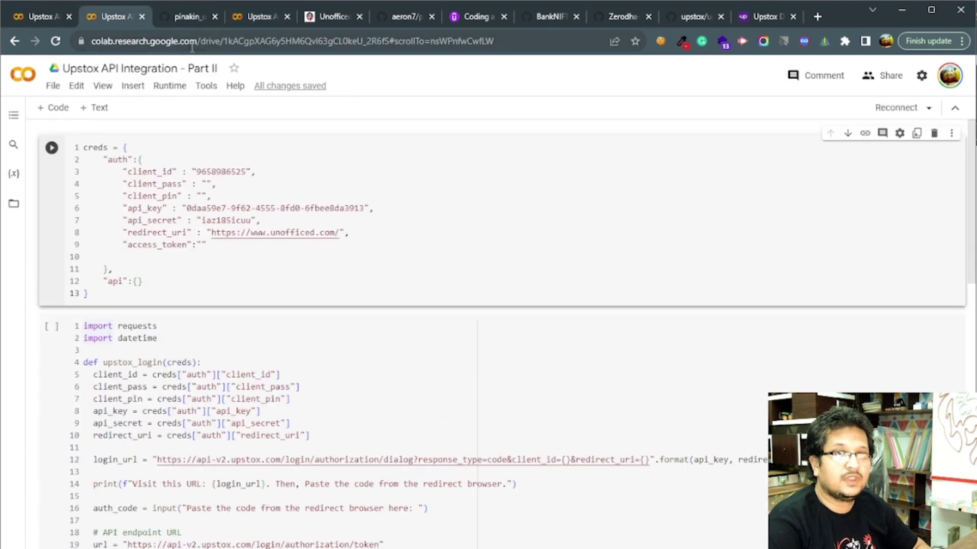
left_click(615, 18)
left_click(693, 16)
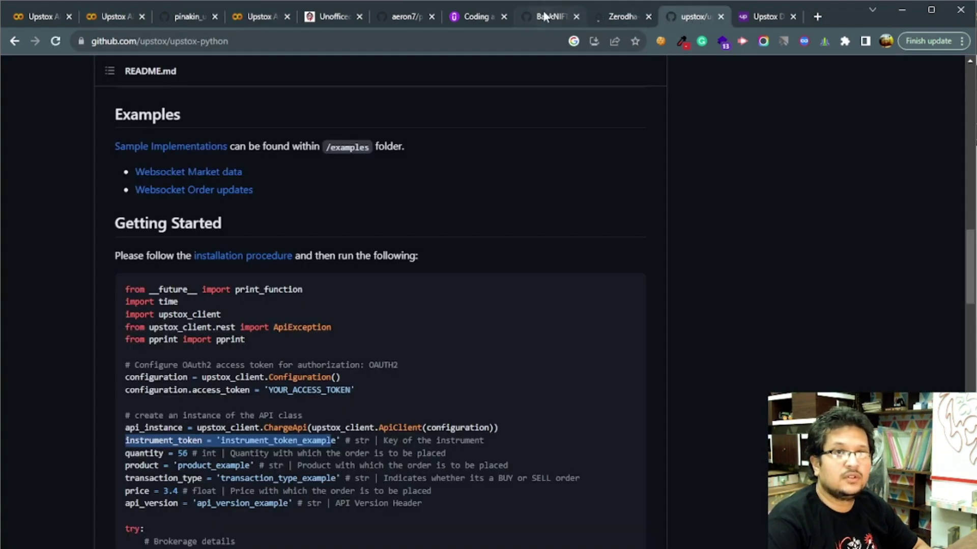
Switch to the pinakin_upstox_api repository page on GitHub
left_click(406, 17)
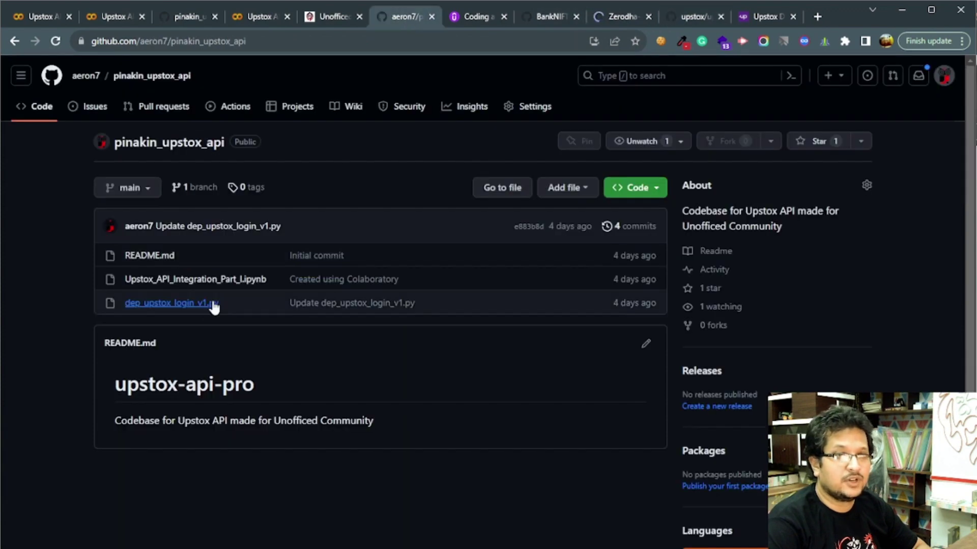